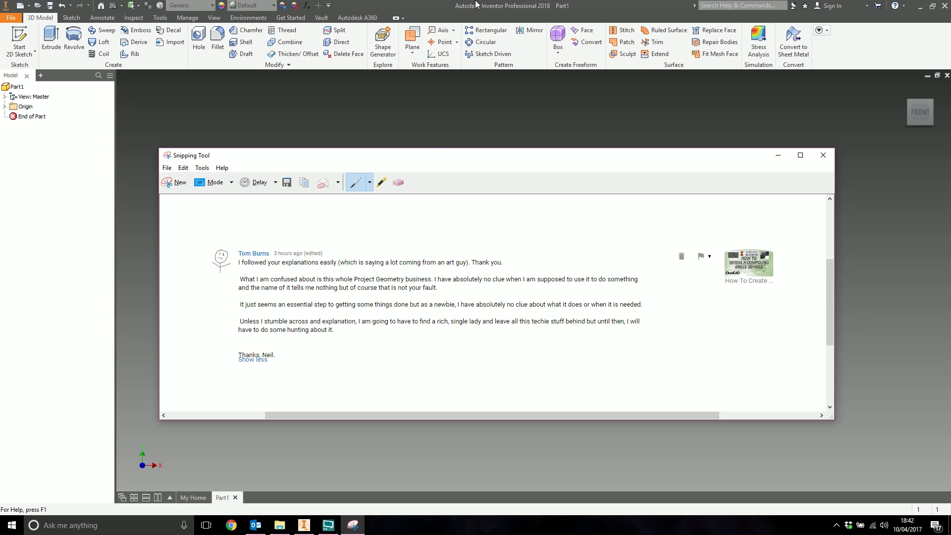
Bring the empty Inventor Part1 window in front of Snipping Tool
click(461, 5)
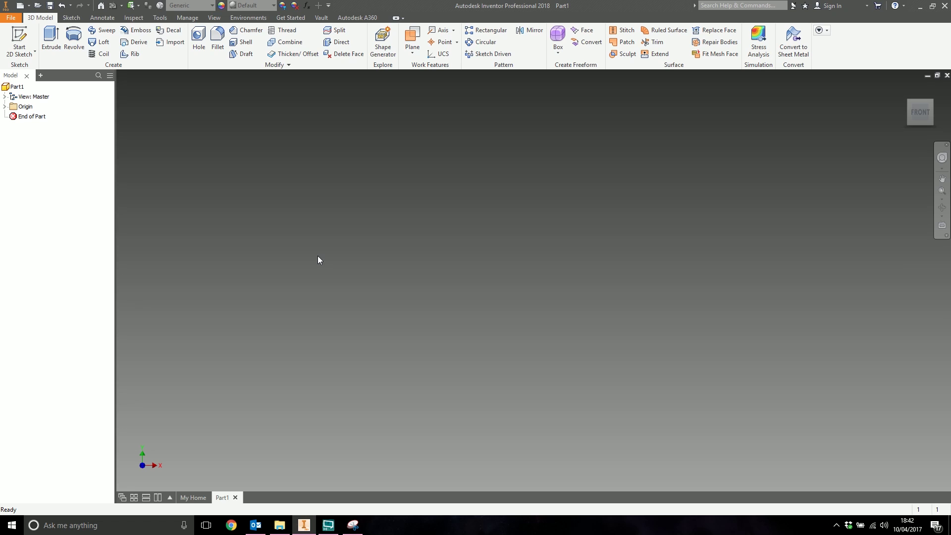
Start a sketch on the XY plane and draw a 30 mm long, 4 mm wide slot
click(19, 40)
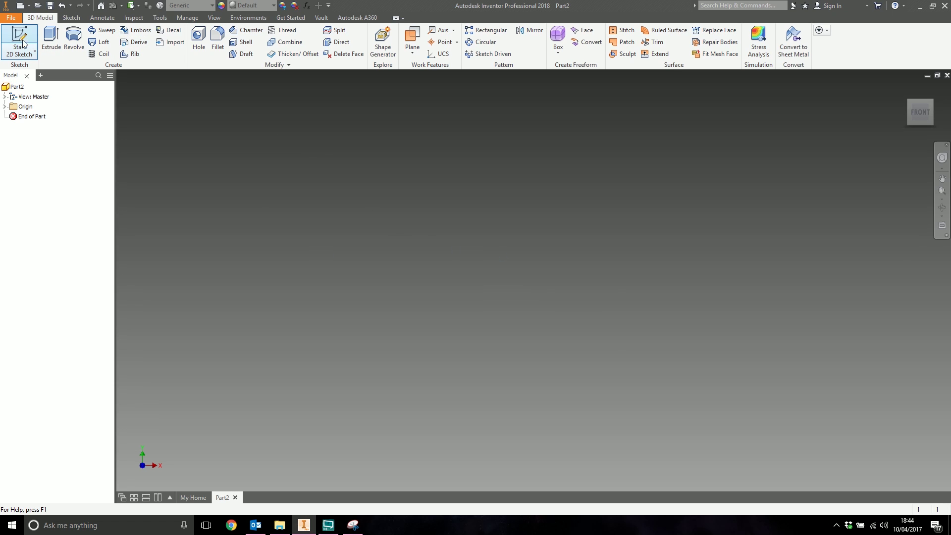
click(480, 157)
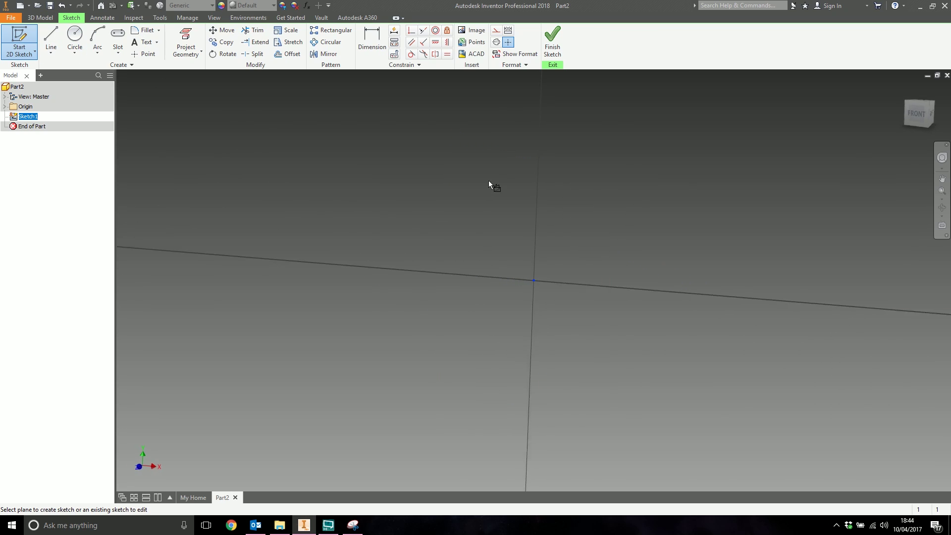
click(118, 35)
click(364, 251)
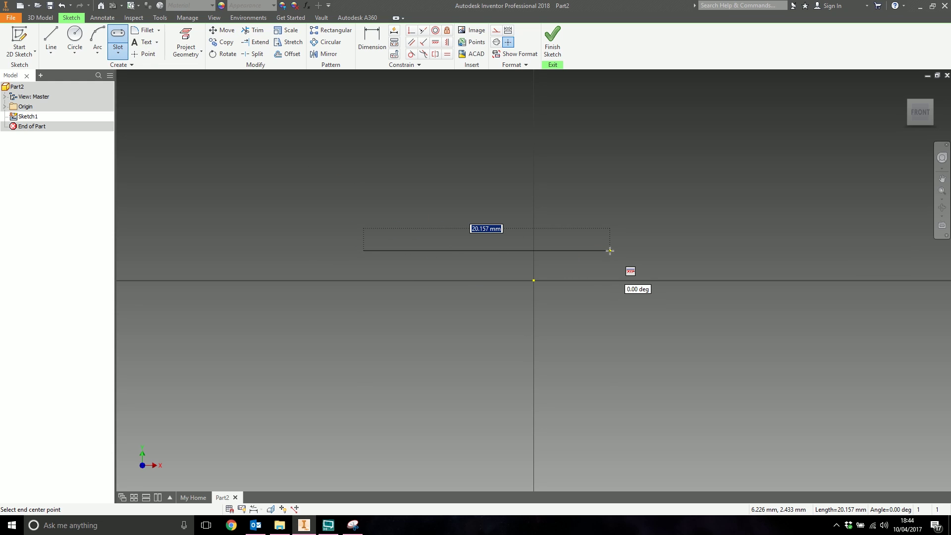
text(30)
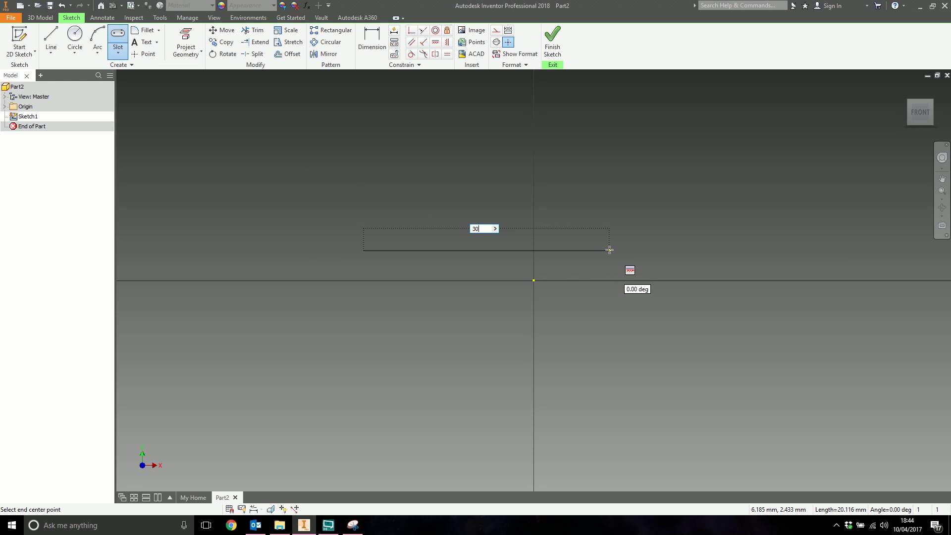
key(Return)
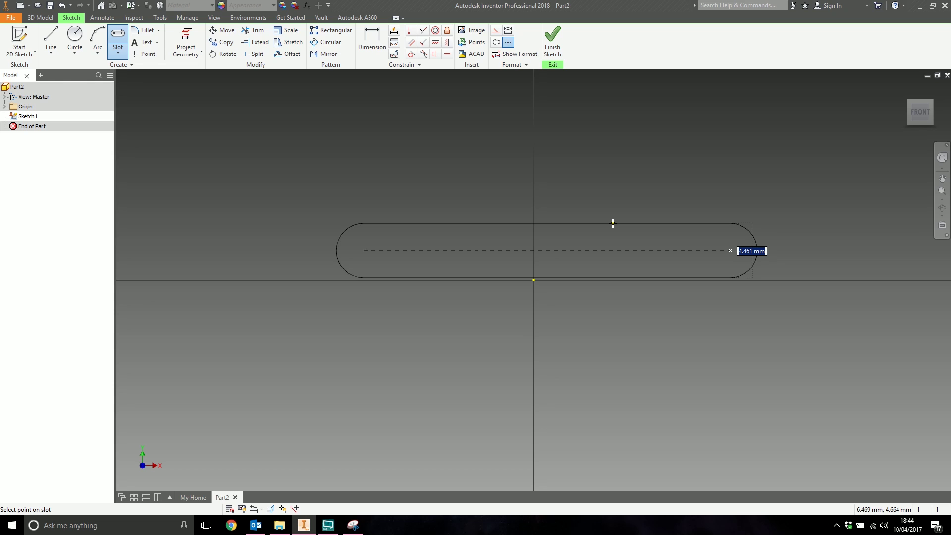
text(4)
key(Return)
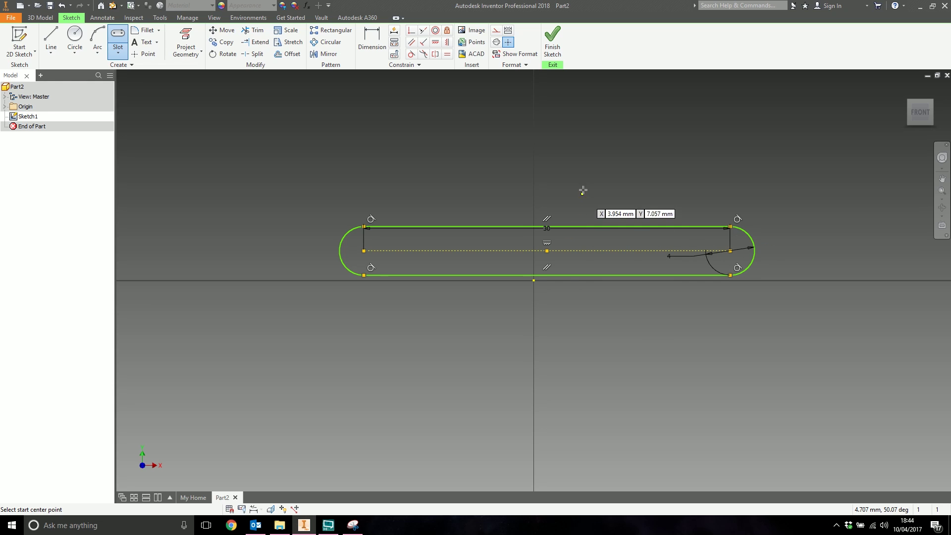
Centre the slot on the origin and finish the sketch
key(Escape)
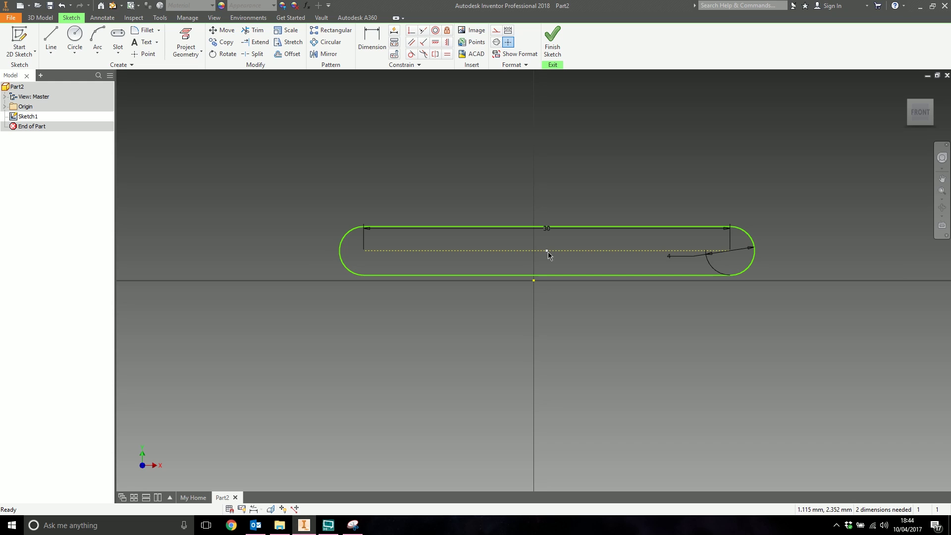
drag(548, 252, 534, 281)
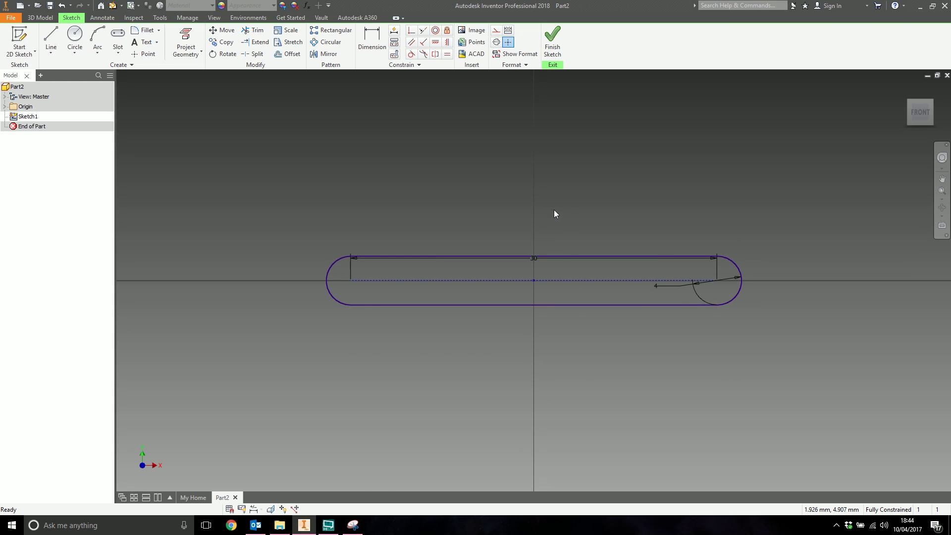
click(553, 43)
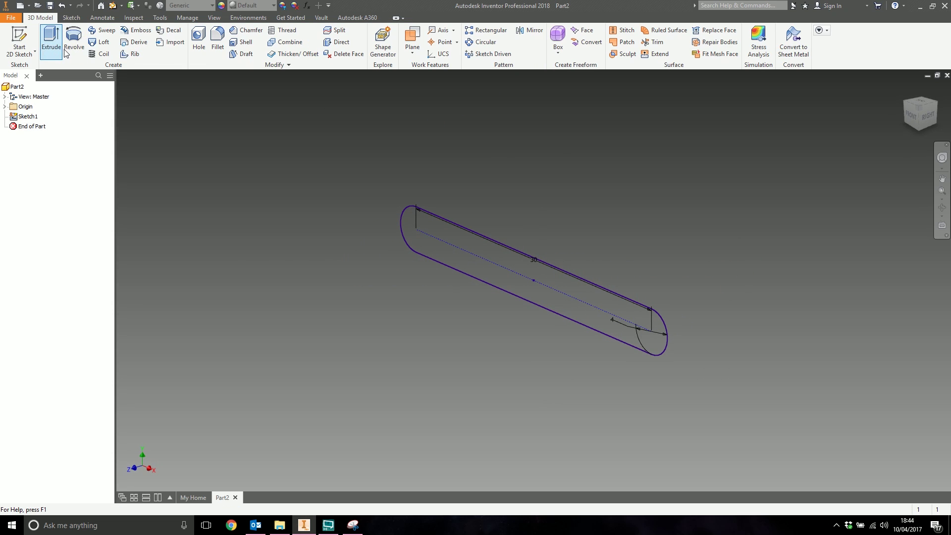
Extrude the slot profile symmetrically by 50 mm into a solid slab
click(53, 40)
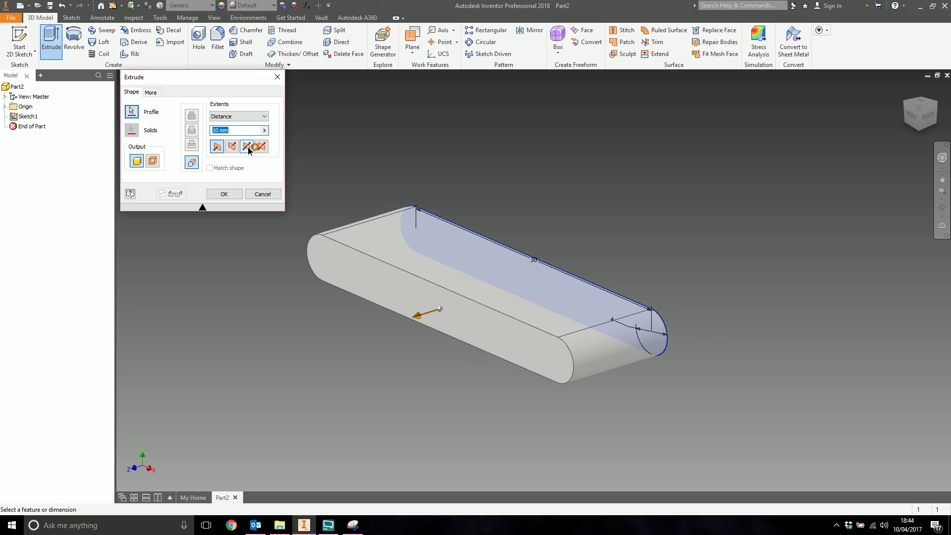
click(246, 146)
text(50)
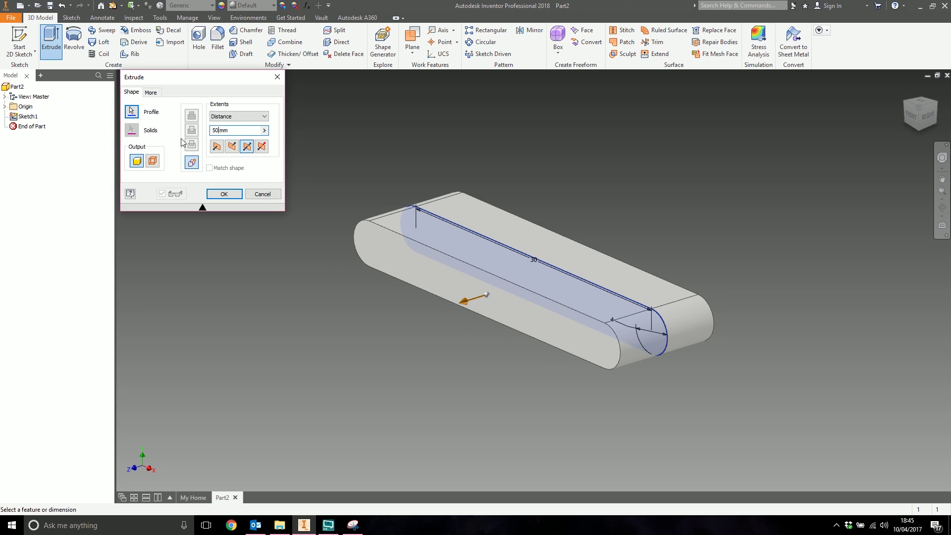
click(224, 193)
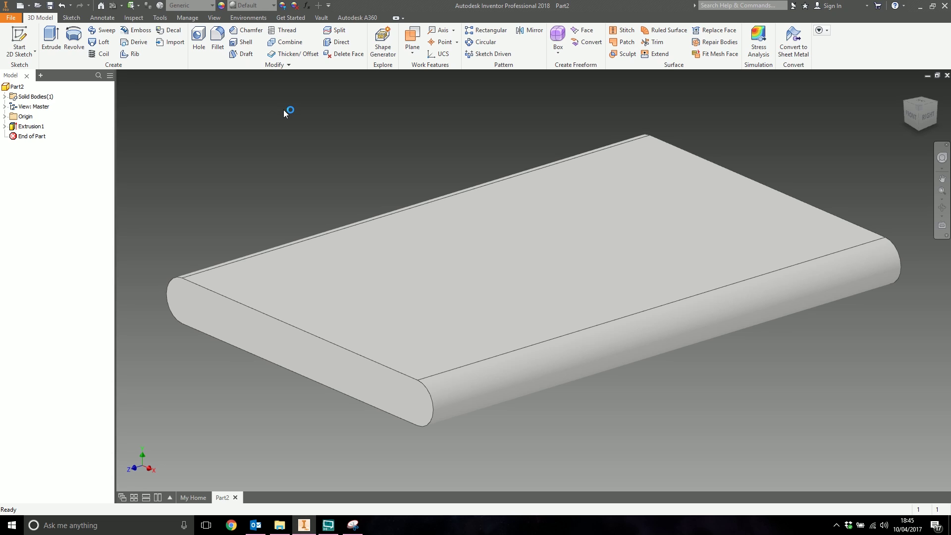
scroll(259, 272, down, 3)
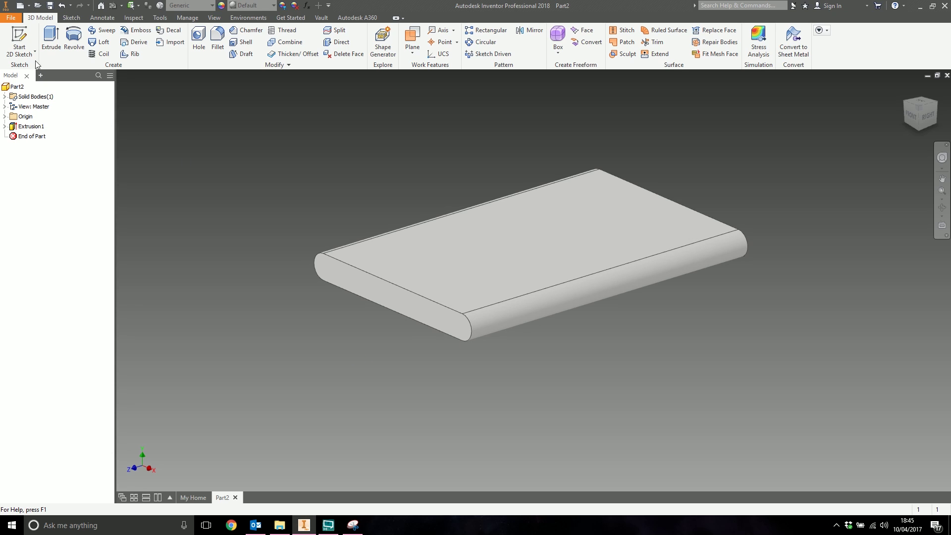
Start a sketch on the slab's end face and draw a trial slot
click(27, 50)
click(372, 307)
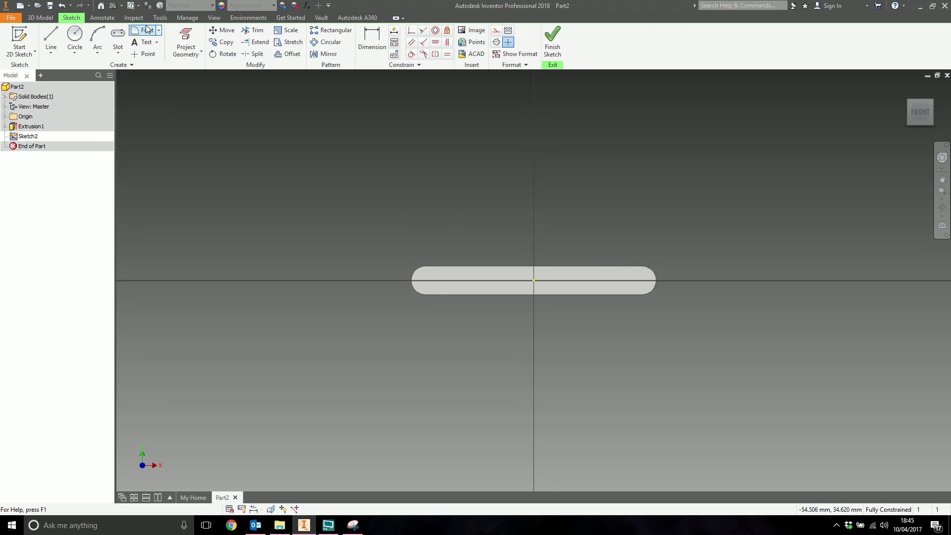
click(119, 38)
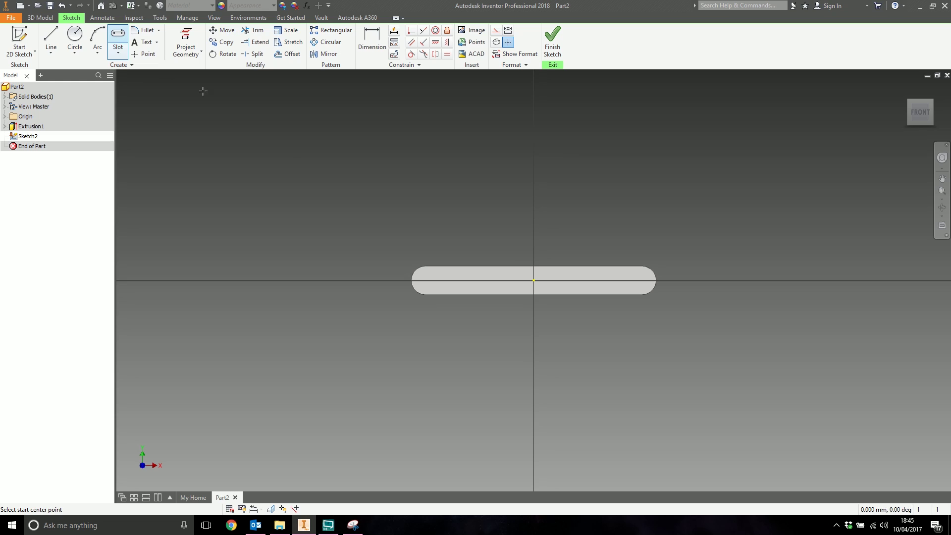
click(442, 319)
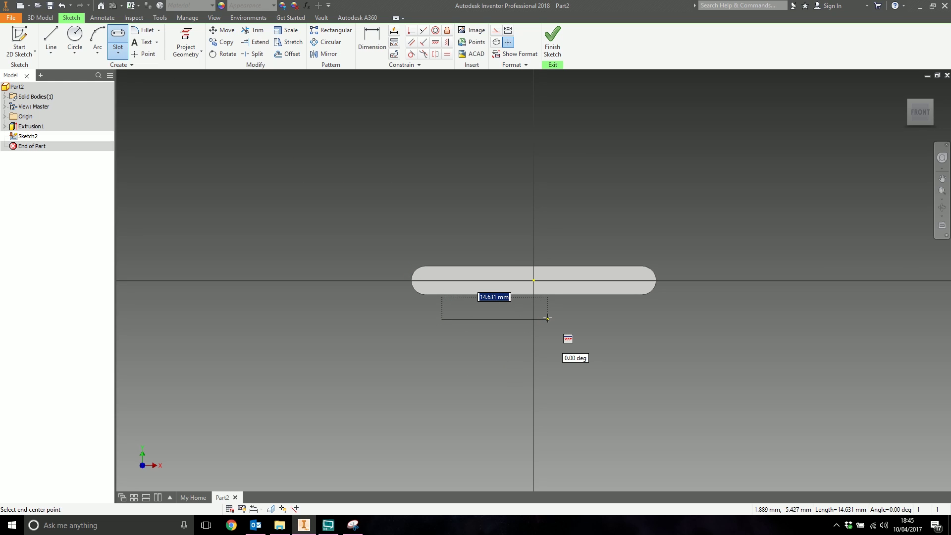
click(659, 319)
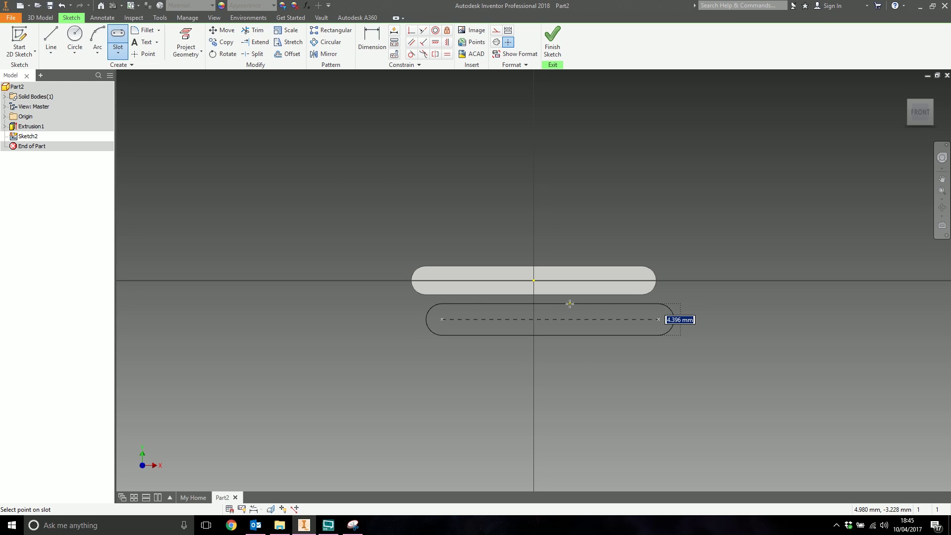
click(569, 303)
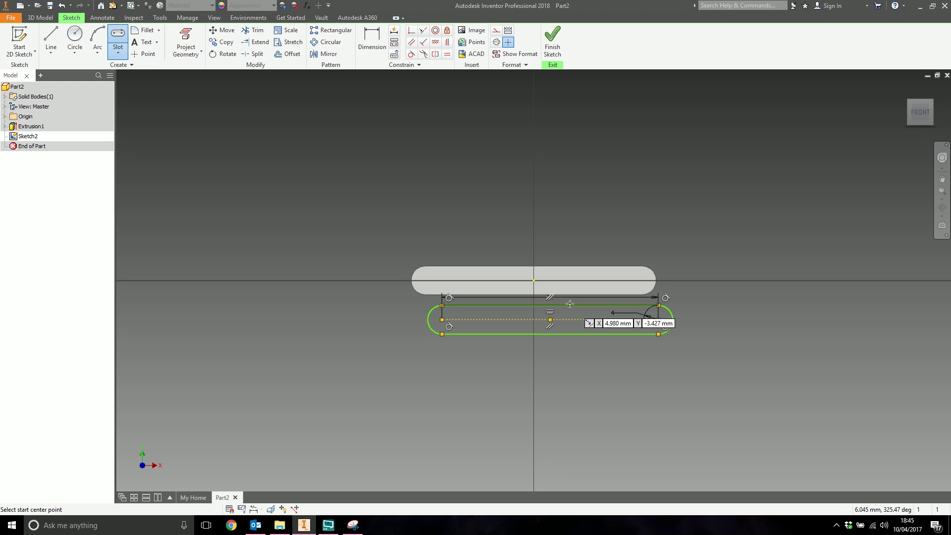
Move the trial slot onto the face, then window-select and delete it
right_click(612, 306)
click(593, 316)
drag(550, 319, 535, 281)
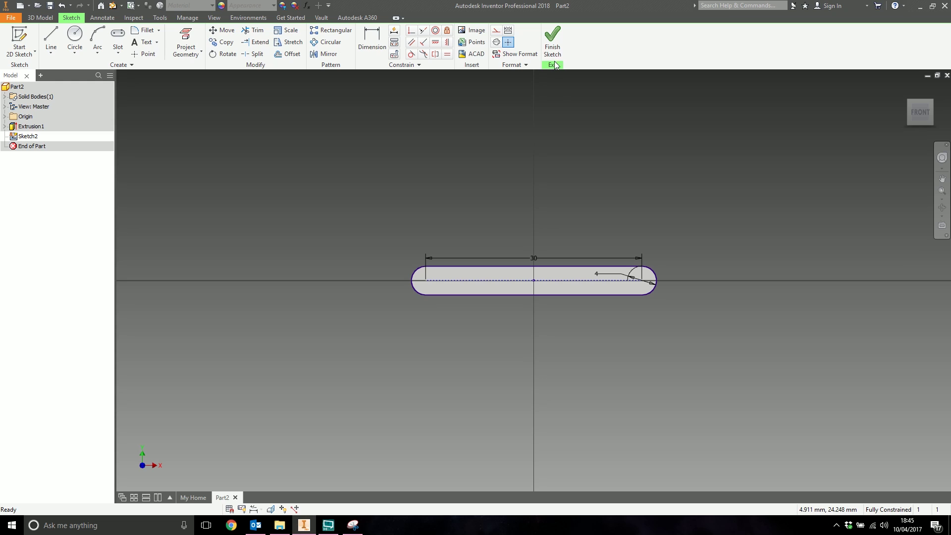
drag(395, 233, 758, 346)
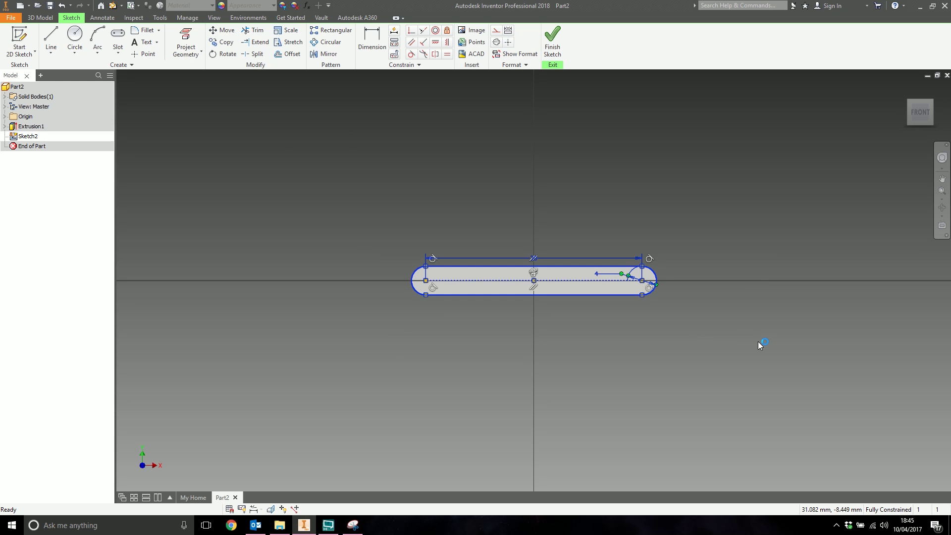
key(Delete)
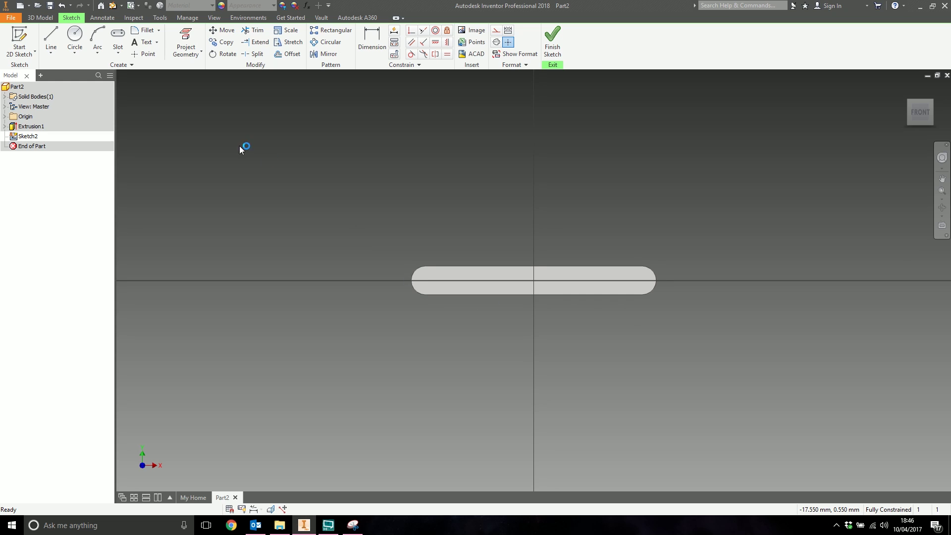
Project the end face's two arcs and two straight edges into the sketch, then finish it
click(190, 33)
click(187, 37)
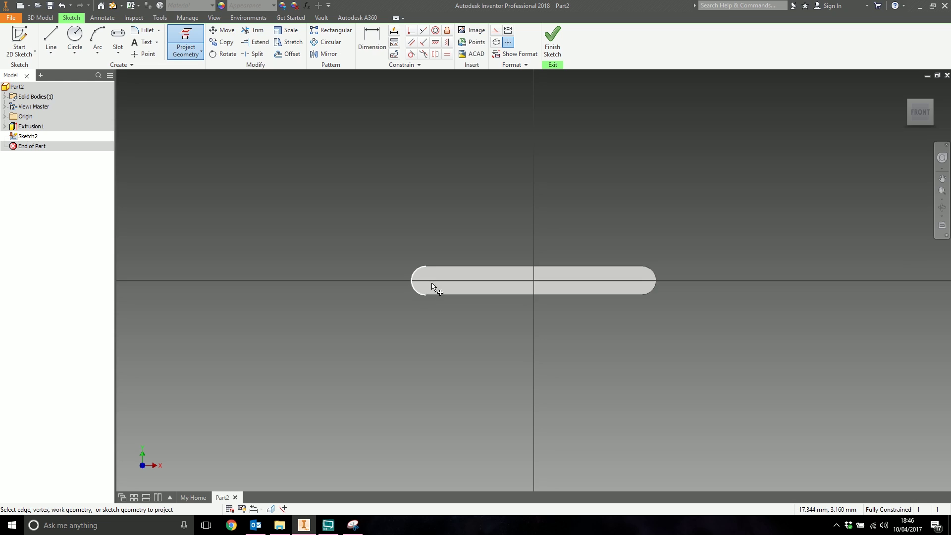
click(416, 291)
click(426, 294)
click(416, 272)
click(450, 267)
click(654, 273)
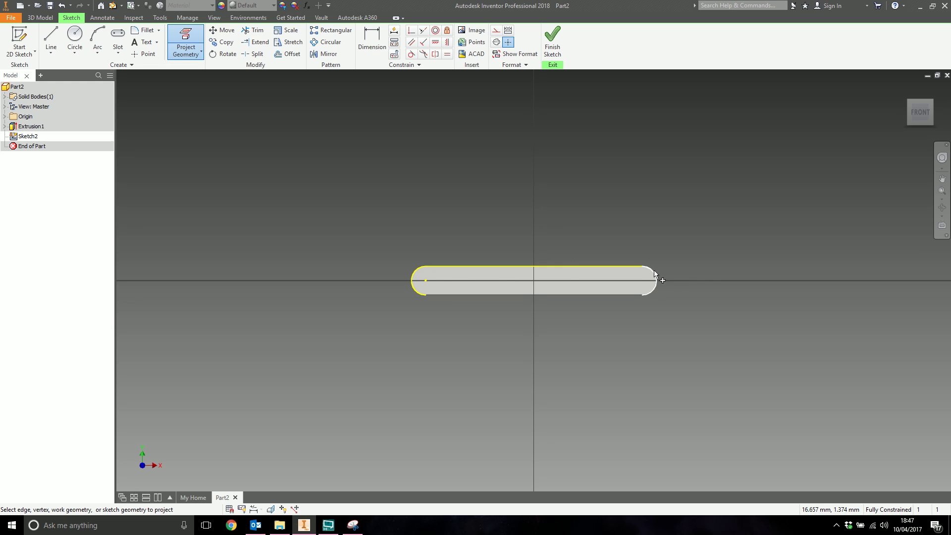
click(617, 295)
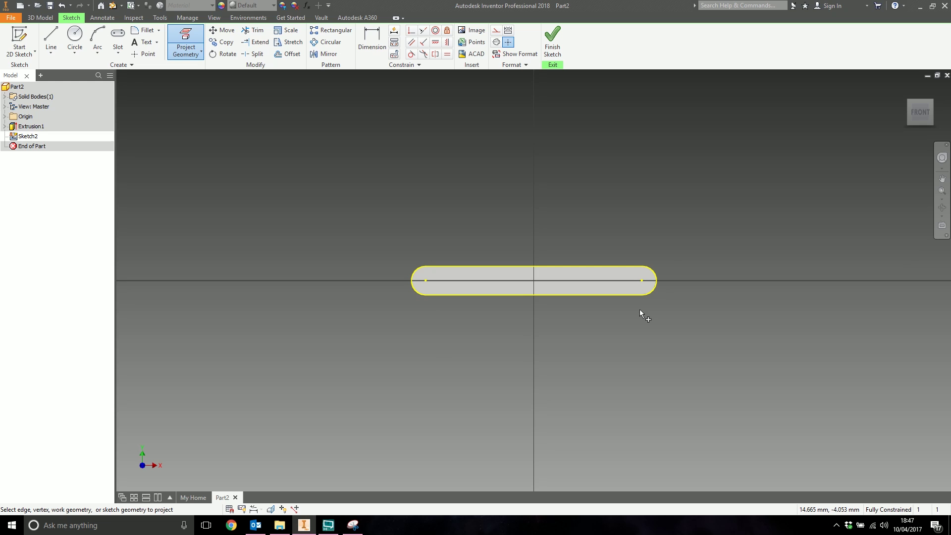
click(552, 42)
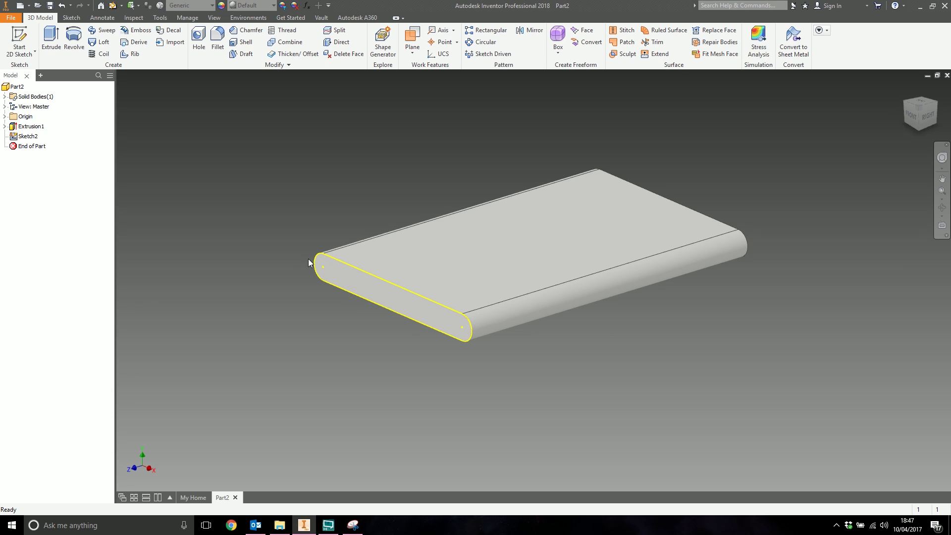
Reopen Sketch1 and change the slot's 30 mm length dimension to 40 mm
click(4, 126)
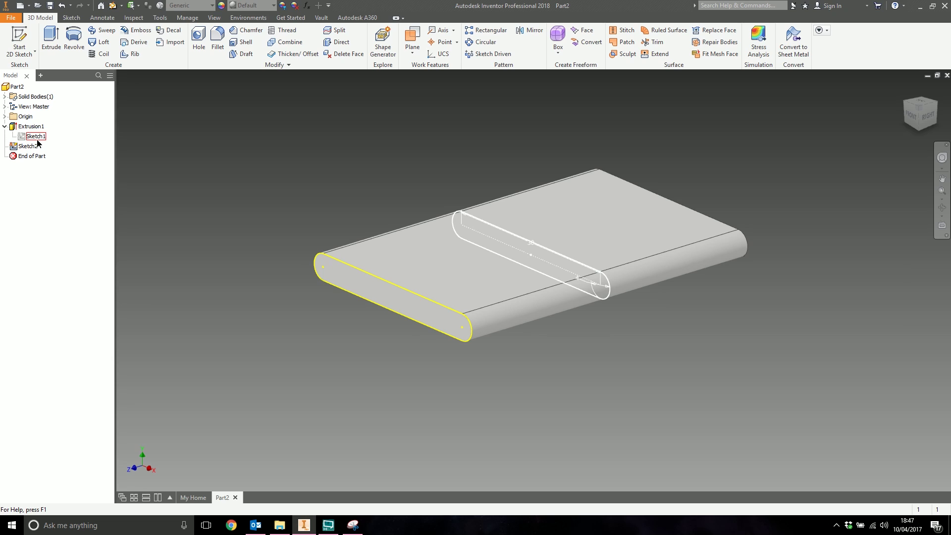
double_click(35, 137)
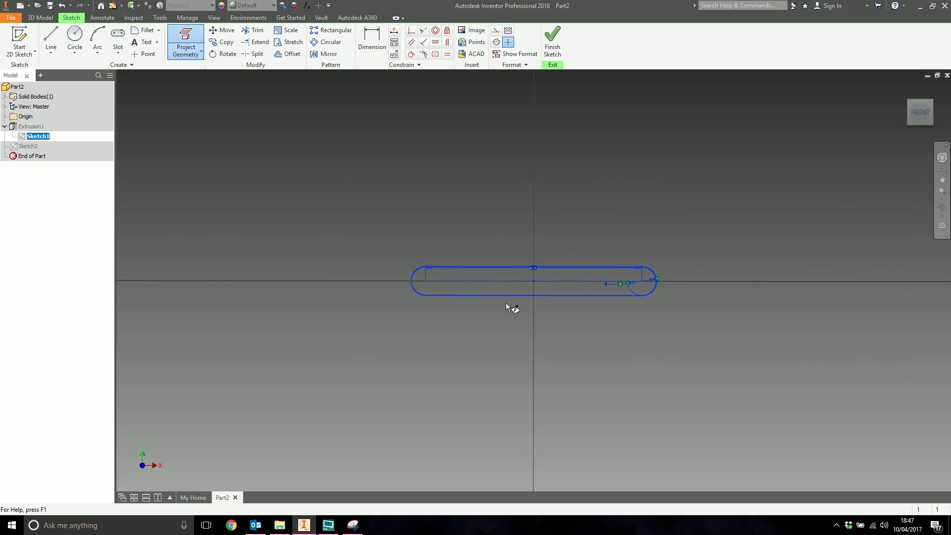
double_click(537, 270)
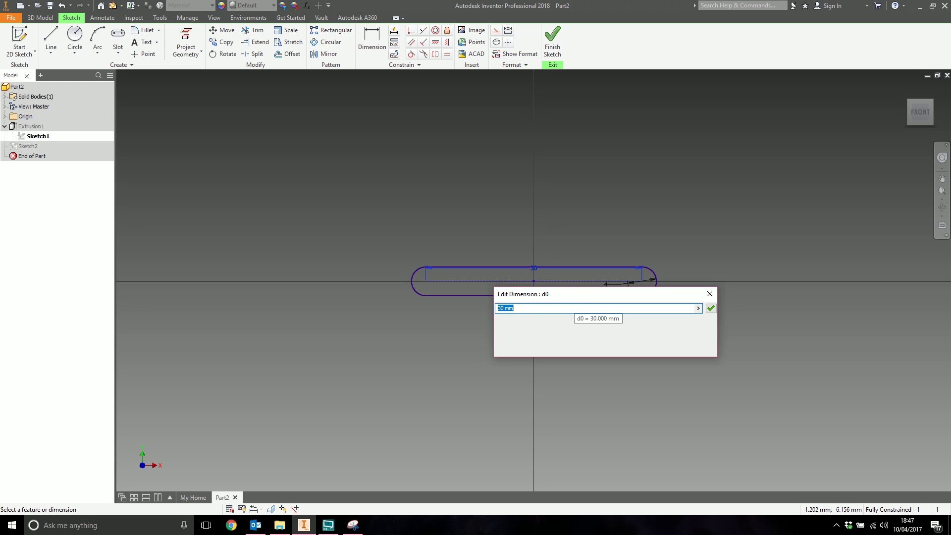
text(40)
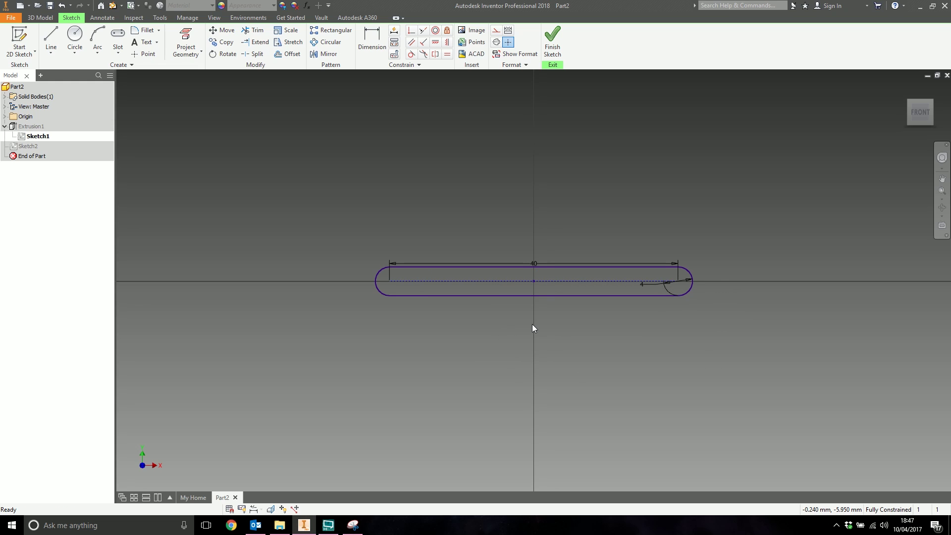
Add a 5 mm dimension at the slot's end and finish the sketch
click(642, 286)
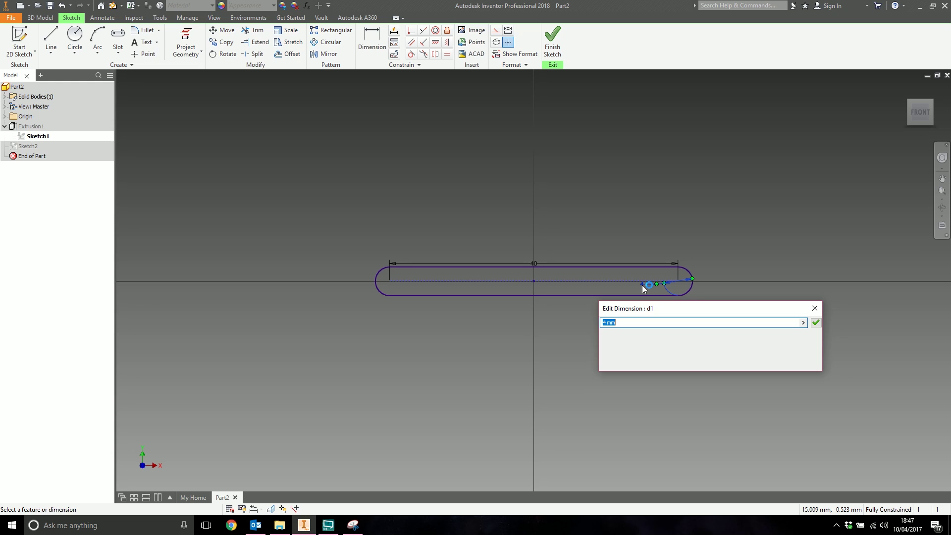
text(5)
key(Return)
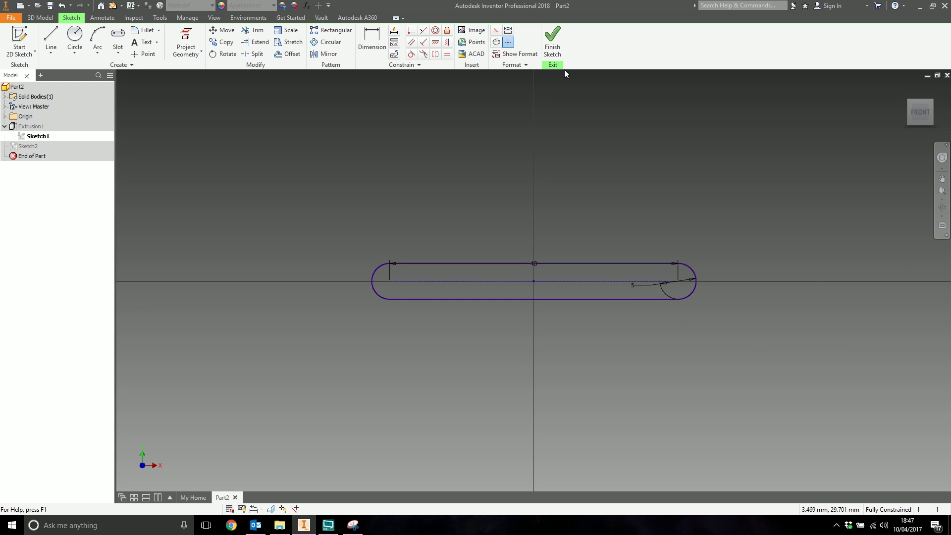
click(552, 42)
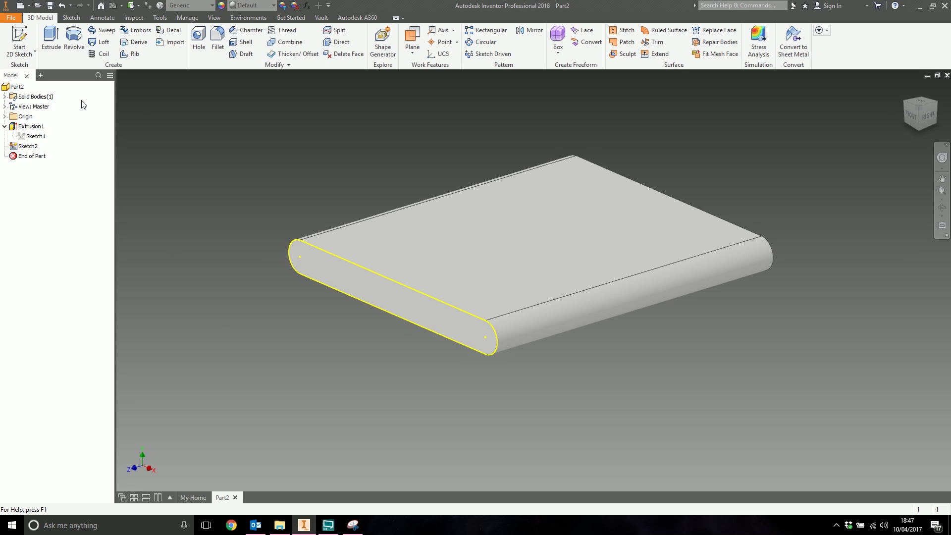
Extrude the slot profile 20 mm as a new solid body
click(52, 44)
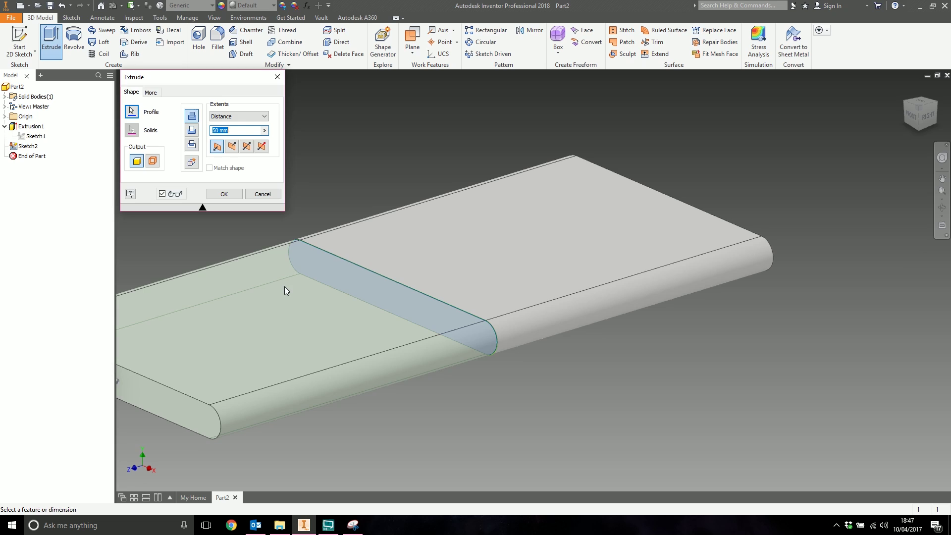
middle_drag(284, 286, 387, 290)
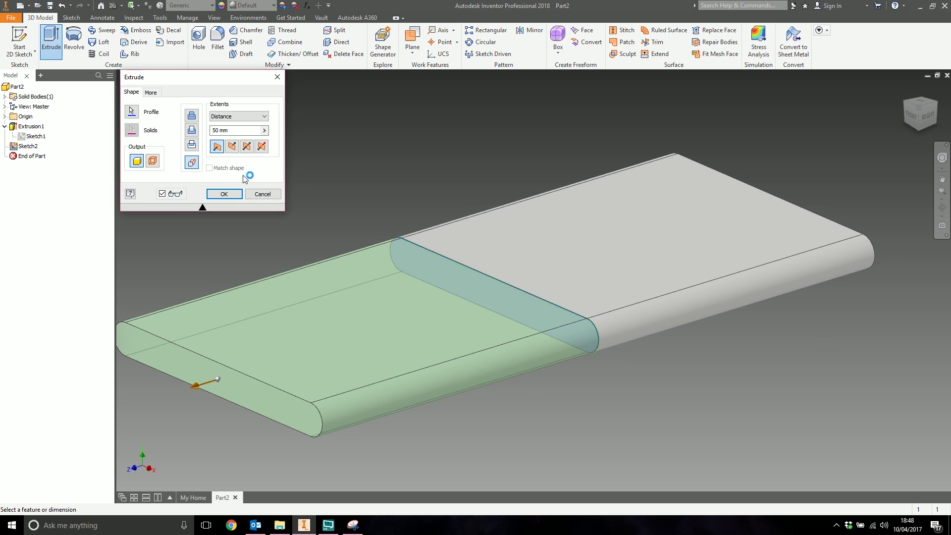
double_click(221, 128)
text(20)
click(216, 197)
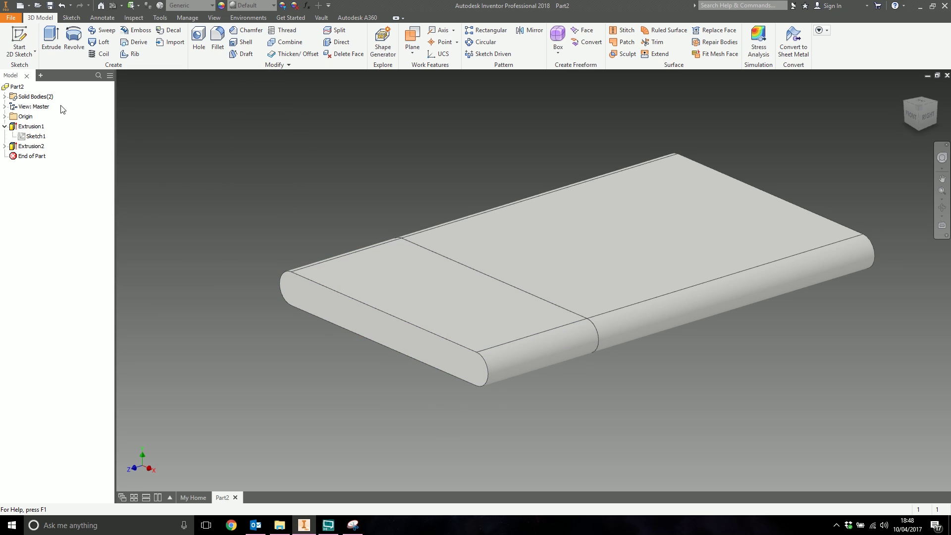
Expand and collapse the Origin folder in the model tree
click(5, 116)
click(5, 116)
click(6, 117)
click(5, 116)
Set Solid2's body appearance to Black in its Properties dialog
click(5, 107)
click(5, 97)
click(33, 116)
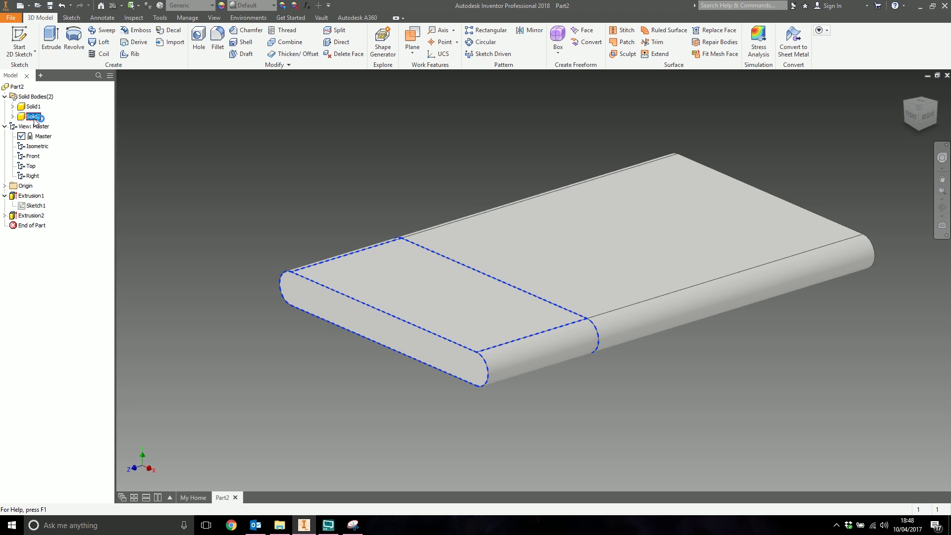
right_click(33, 117)
click(58, 252)
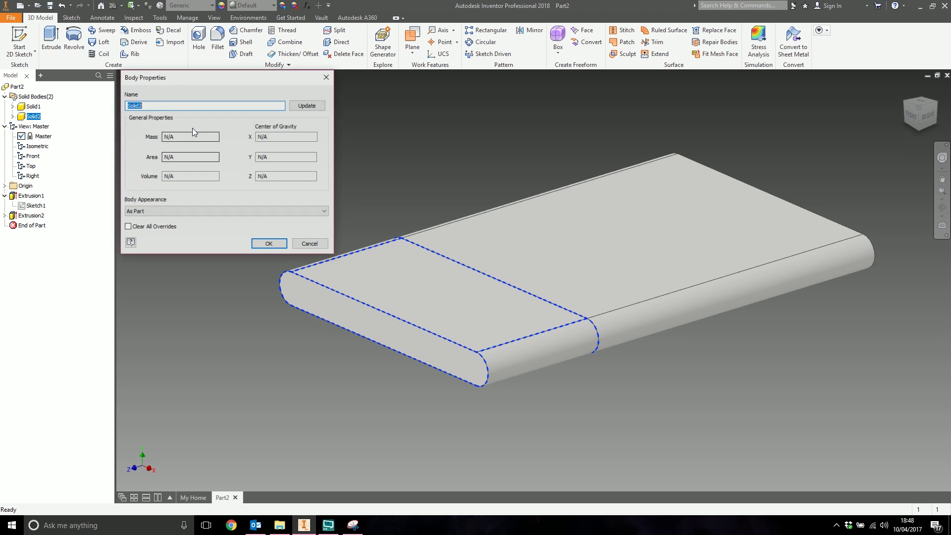
click(204, 211)
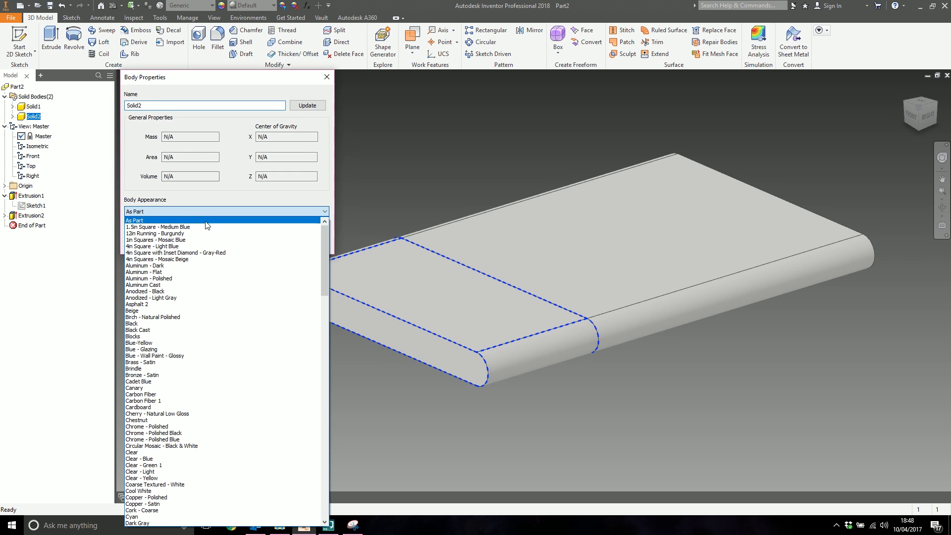
click(158, 324)
click(270, 244)
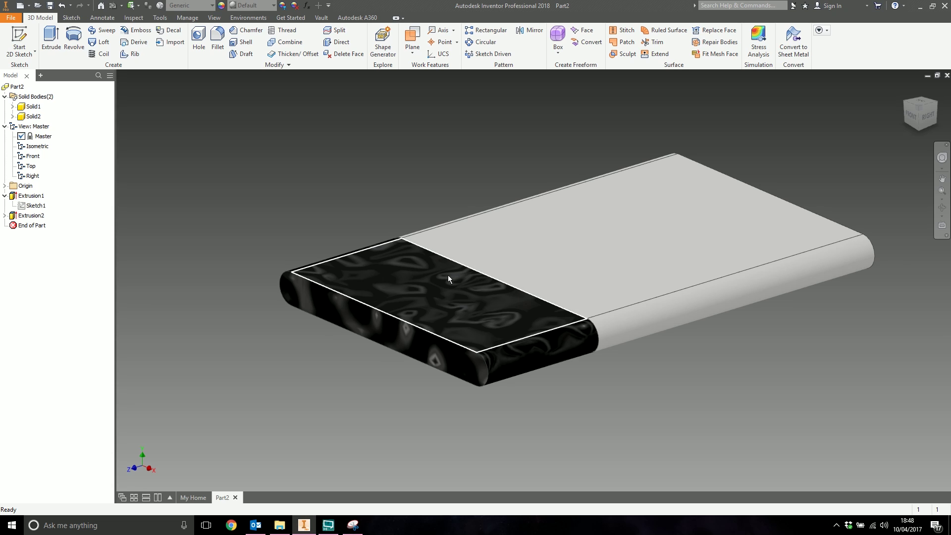
Reopen and finish Sketch1, then set parameter d0 to 50 mm
double_click(36, 205)
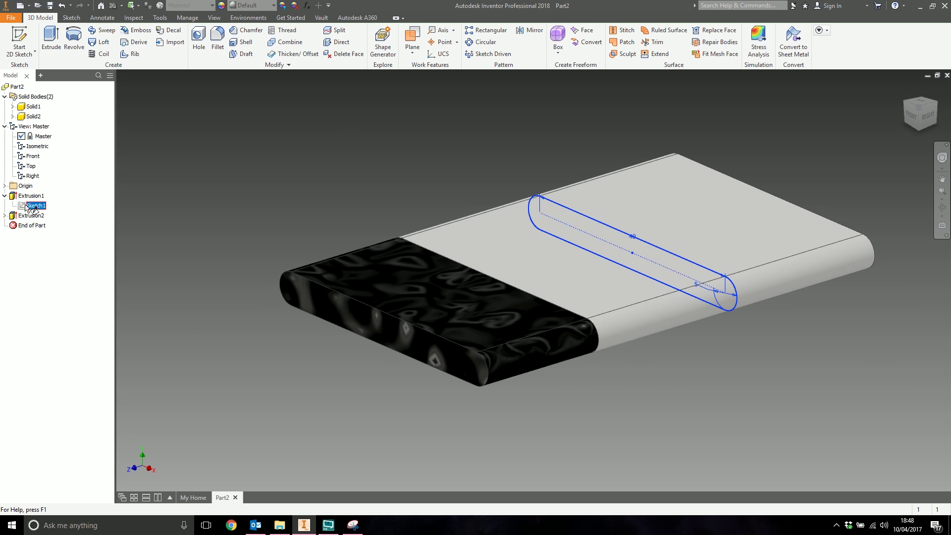
click(552, 42)
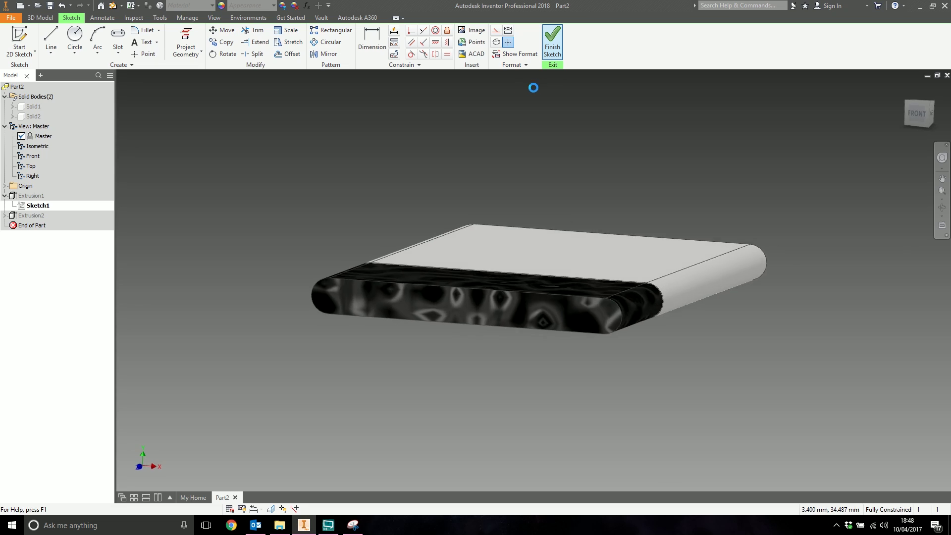
click(307, 5)
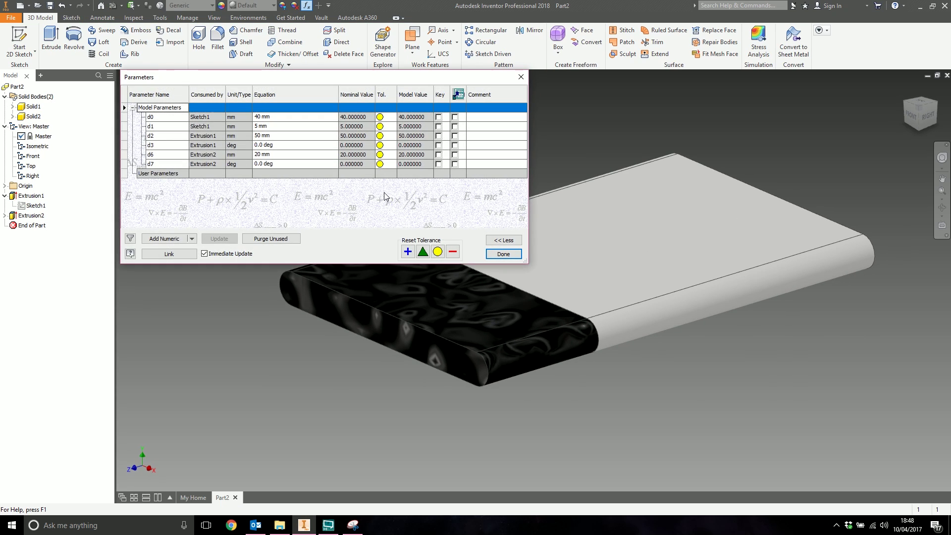
click(272, 118)
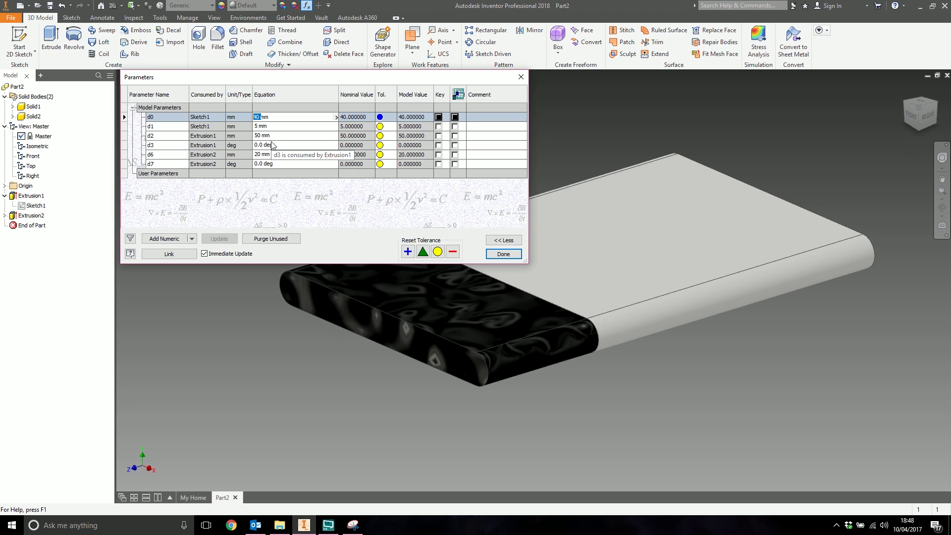
text(50)
click(260, 127)
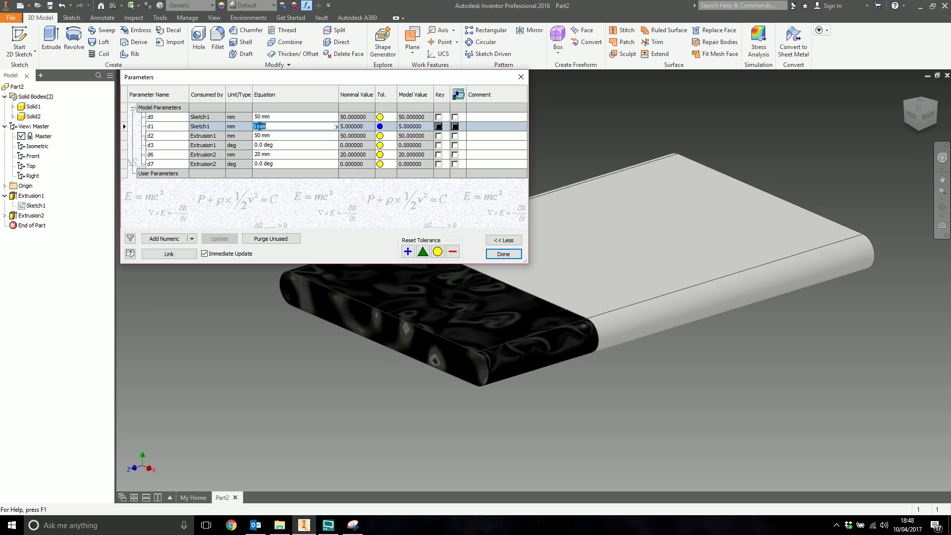
Change parameter d0 to 1000 mm
scroll(590, 334, down, 5)
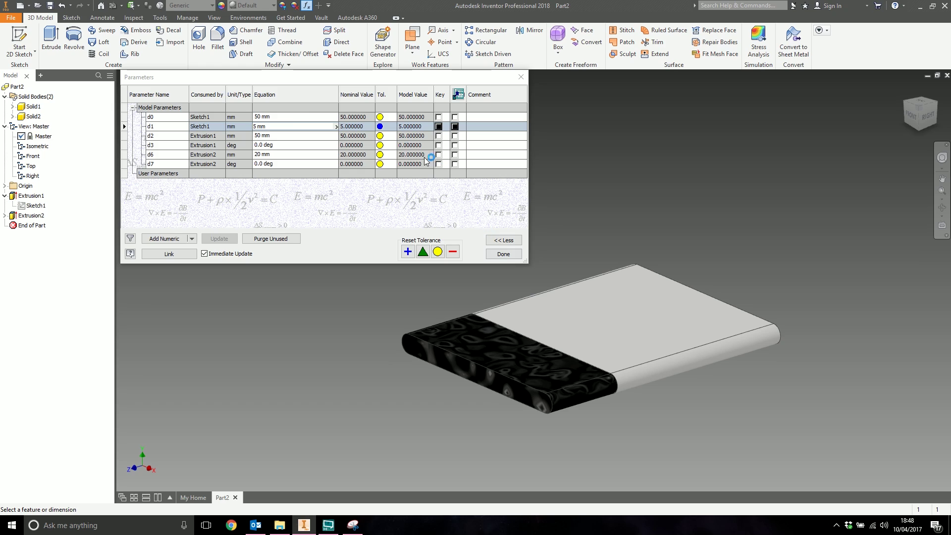
click(124, 116)
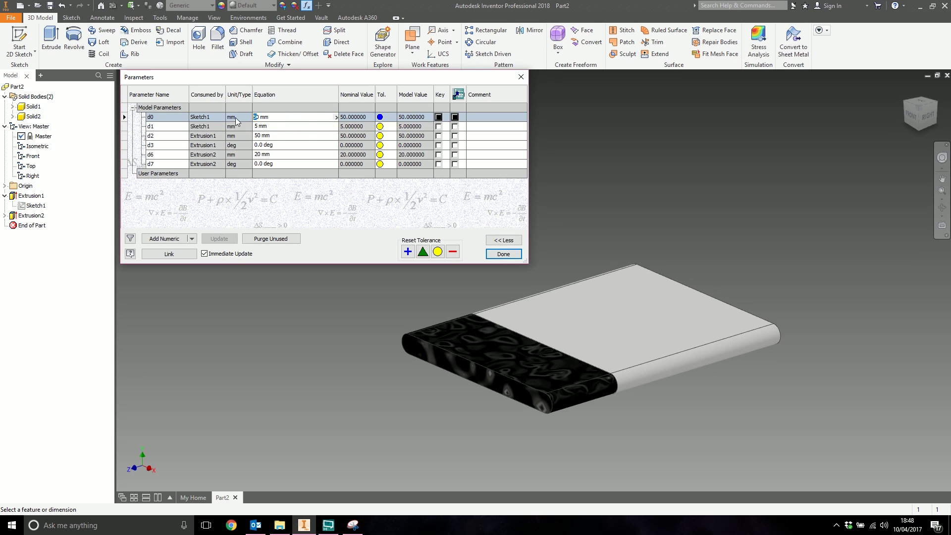
text(100)
key(Return)
scroll(608, 298, down, 10)
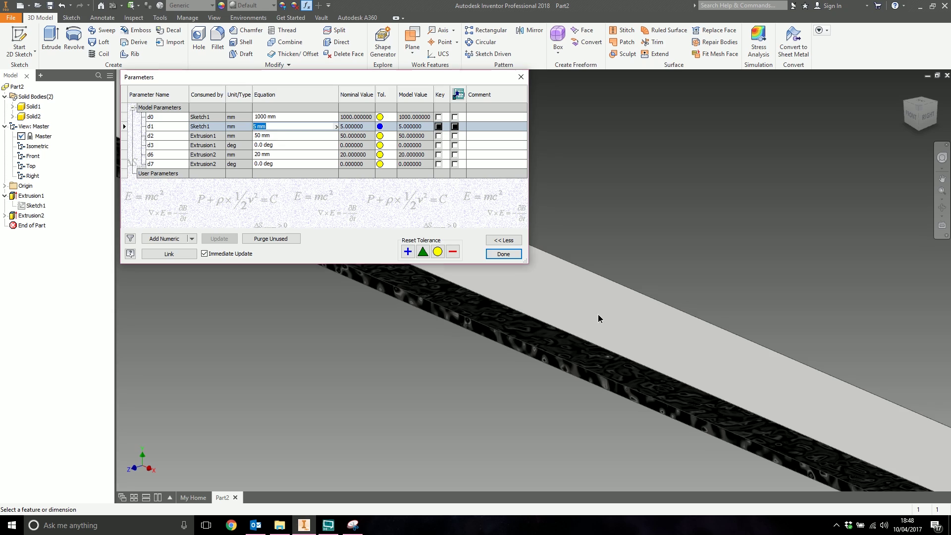
scroll(593, 392, up, 3)
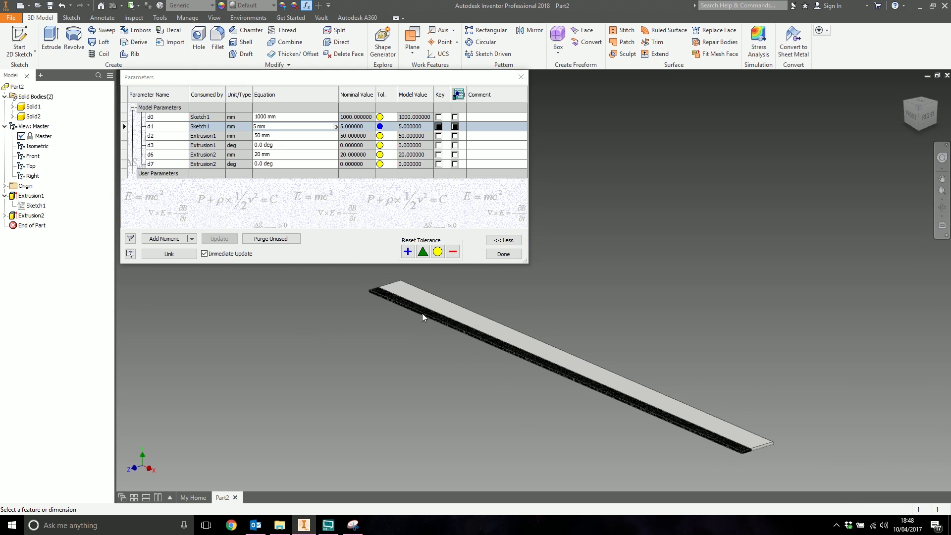
Set d0 back to 30 mm and close the Parameters table
double_click(260, 117)
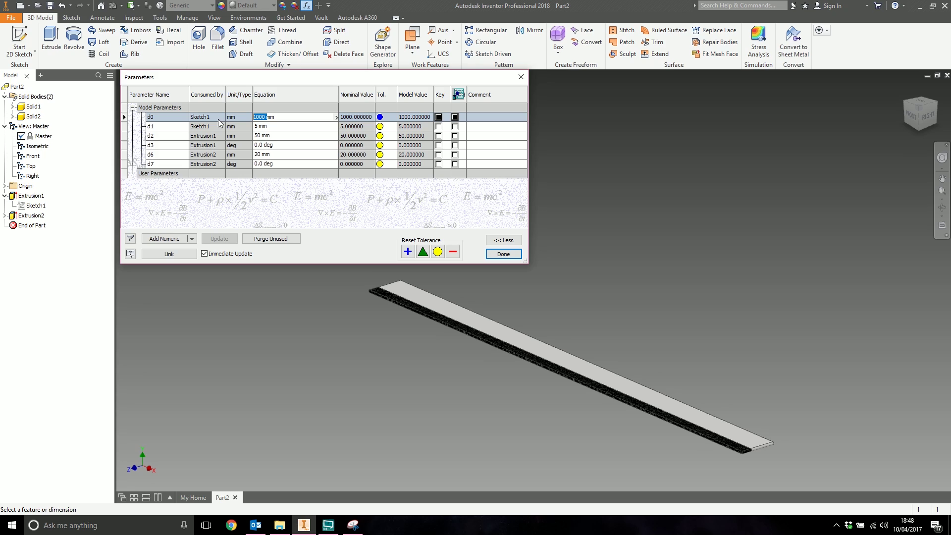
text(30)
click(502, 255)
scroll(608, 385, up, 8)
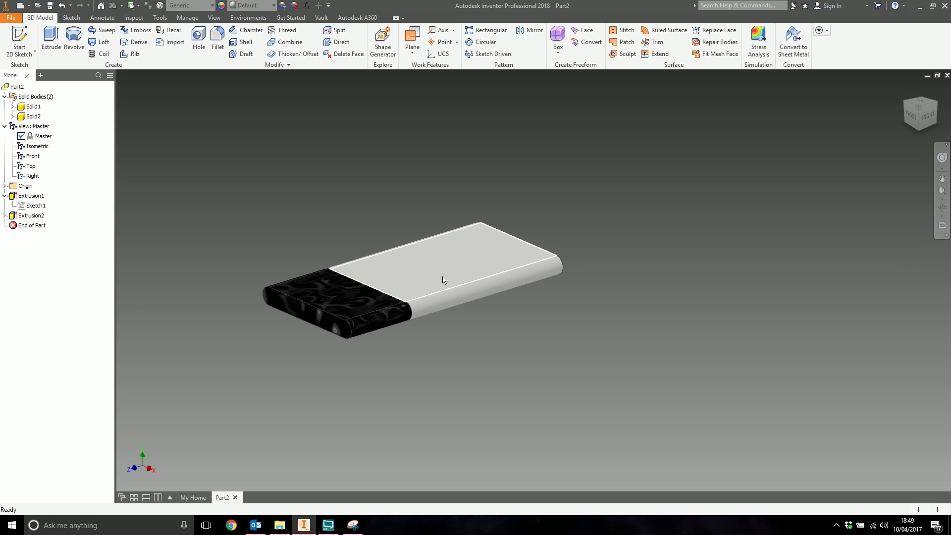
Start a new sketch on the plate's top face for a circle
middle_drag(444, 280, 438, 314)
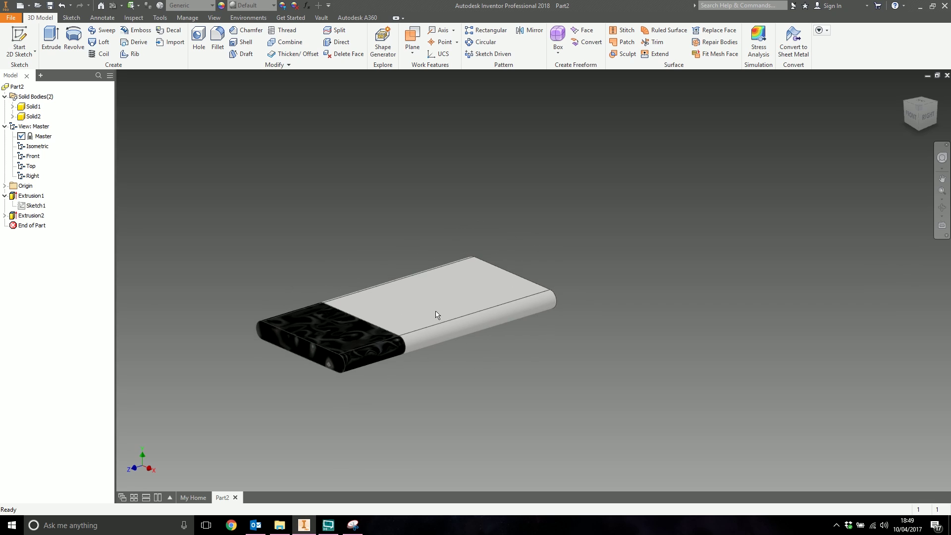
click(18, 34)
click(404, 303)
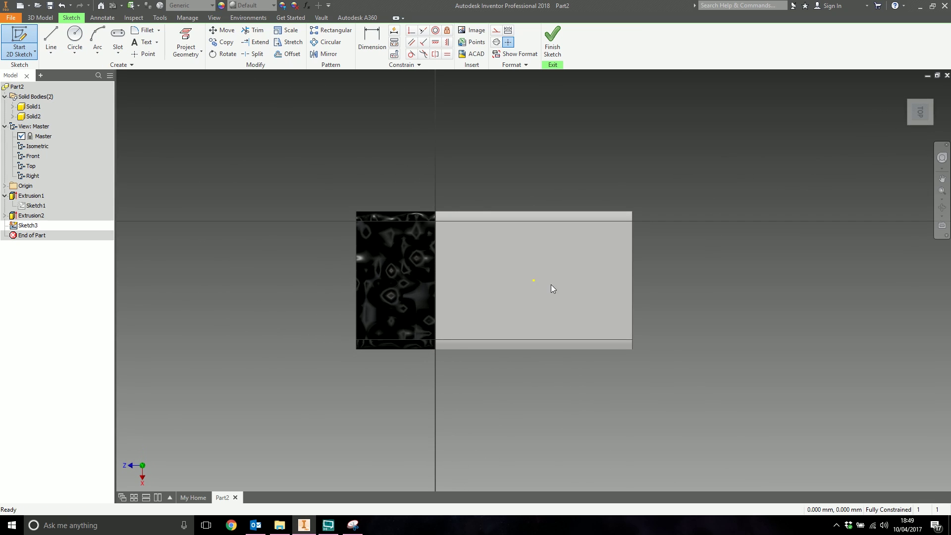
key(c)
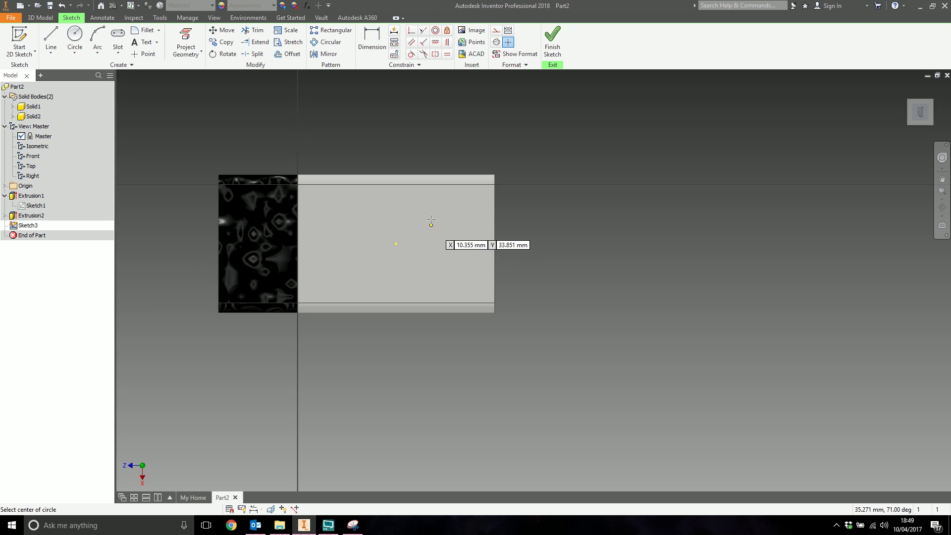
scroll(443, 213, down, 3)
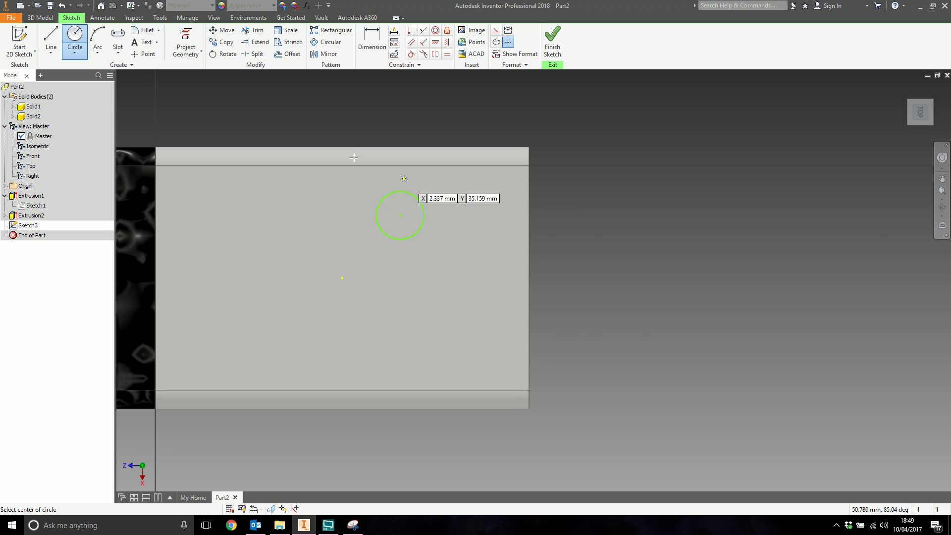
click(371, 39)
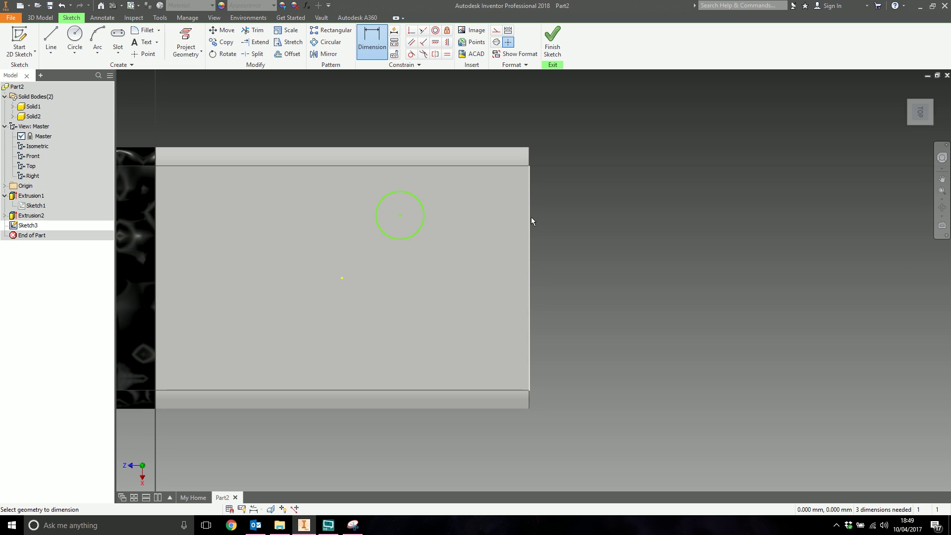
Project the plate's right edge and dimension the circle centre 20 mm from it
click(190, 39)
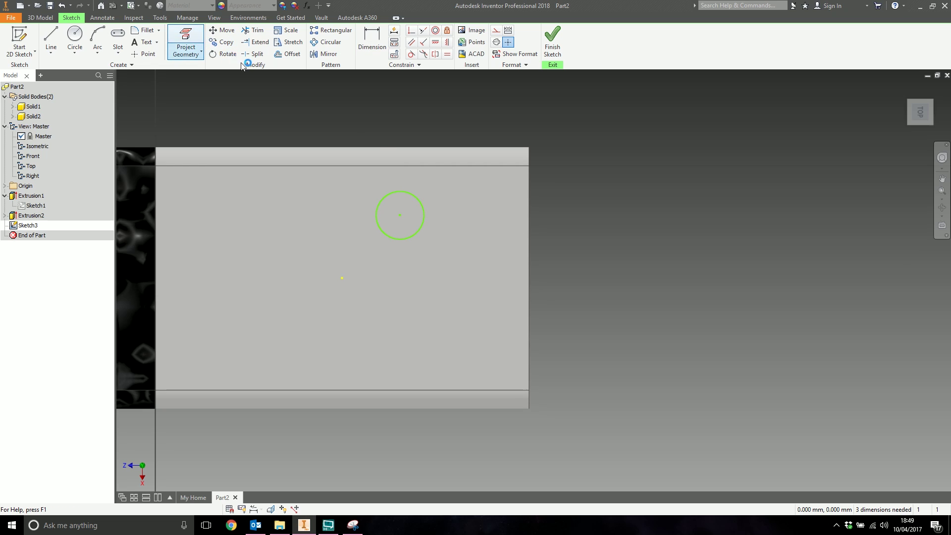
click(530, 215)
key(d)
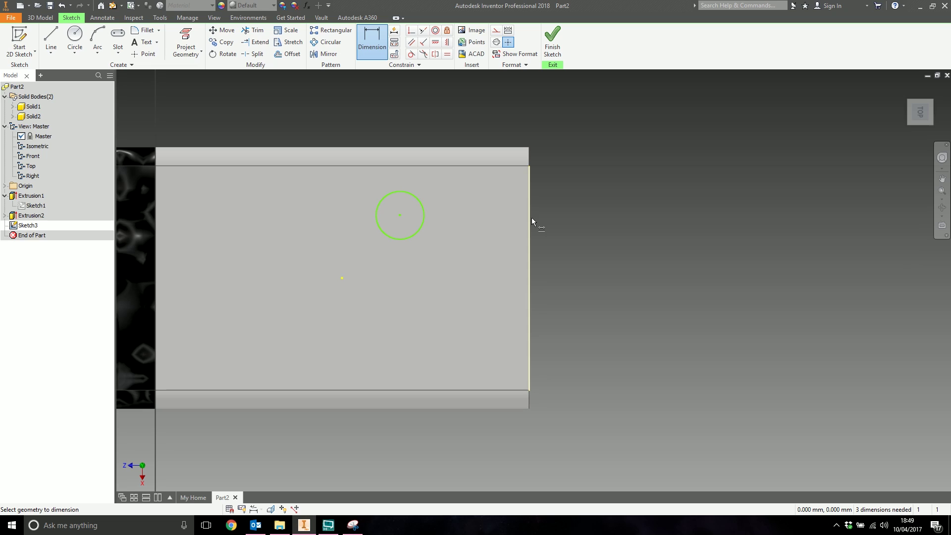
click(531, 218)
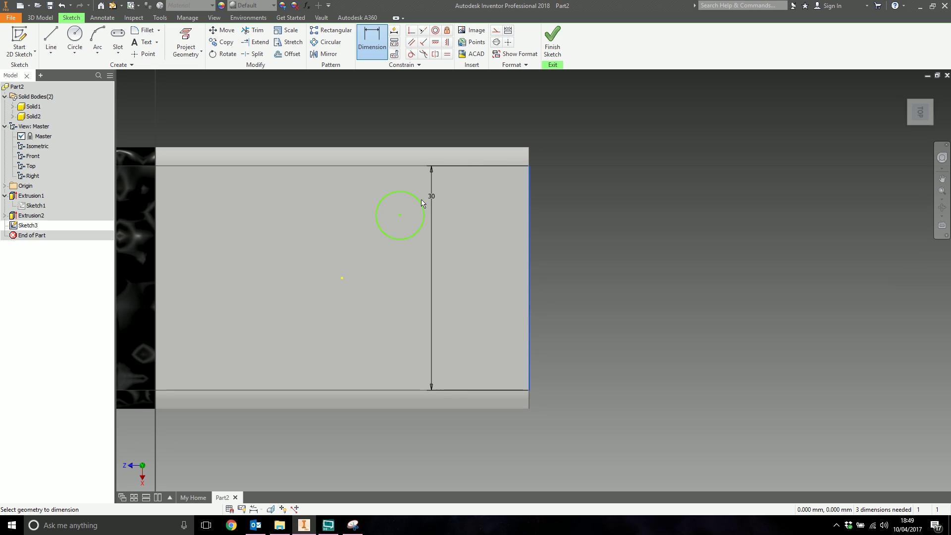
click(400, 216)
click(475, 102)
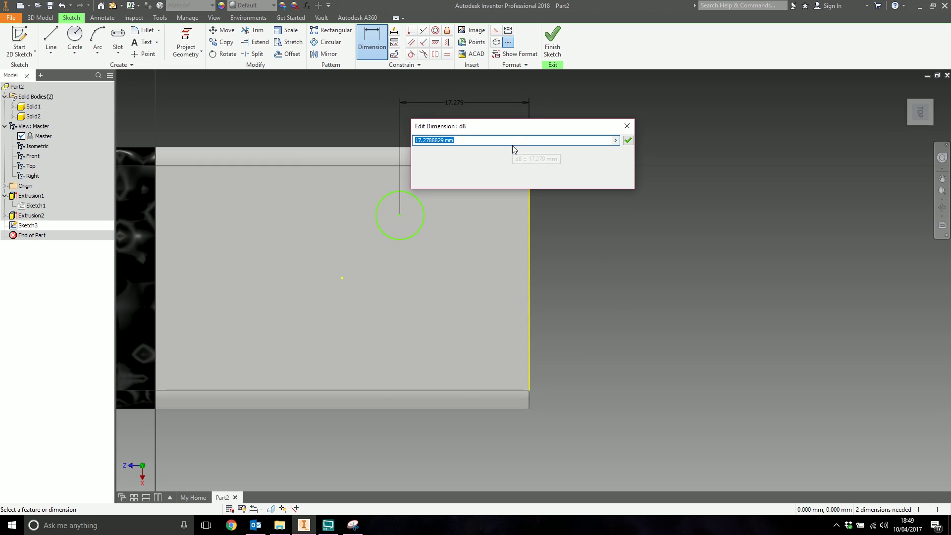
text(20)
key(Return)
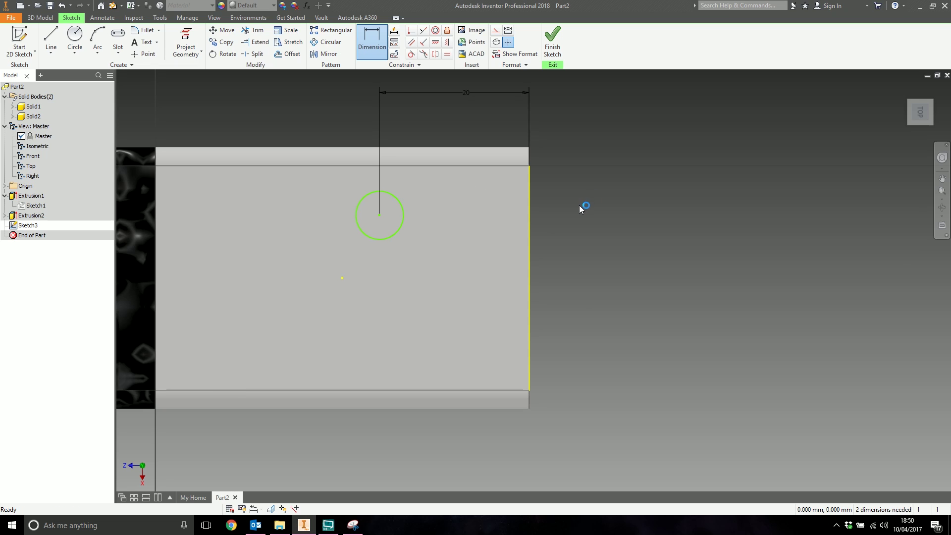
key(Escape)
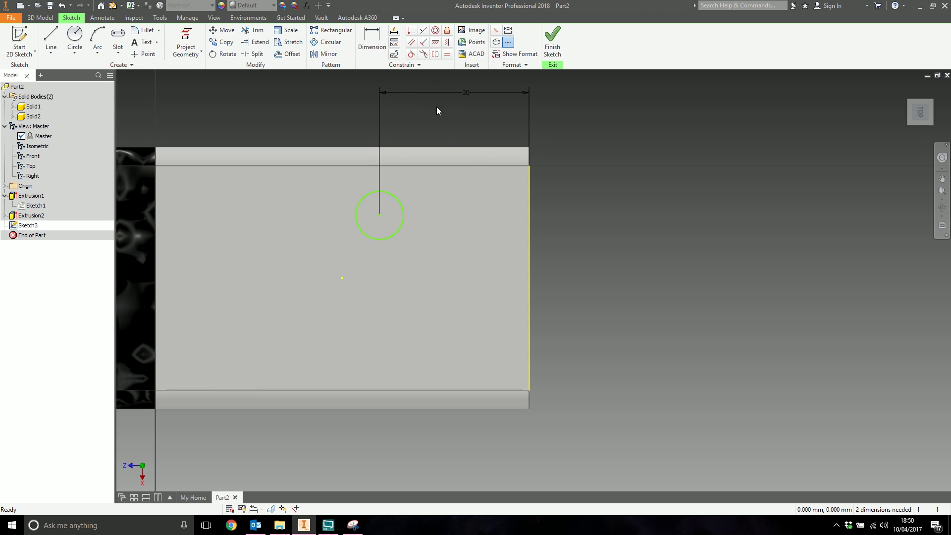
Try projecting the plate's top face, then cancel the face-loop warning
click(186, 42)
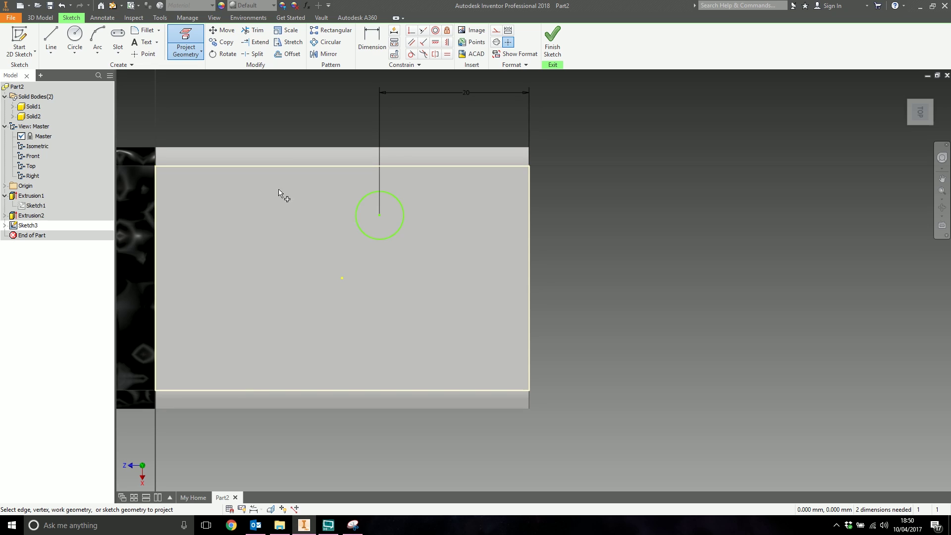
click(234, 154)
click(174, 92)
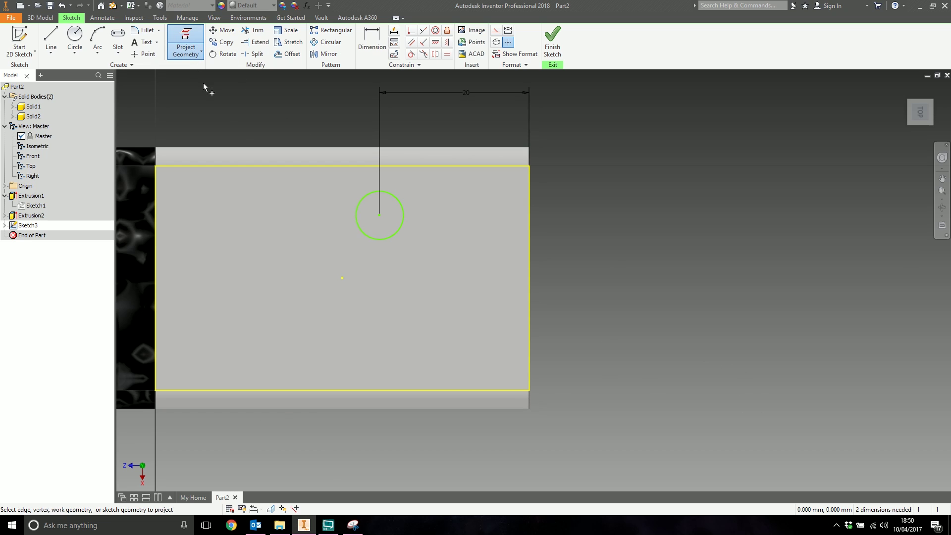
Project the black face's edges into Sketch3, finish the sketch and start an extrusion
middle_drag(122, 139, 246, 129)
click(153, 257)
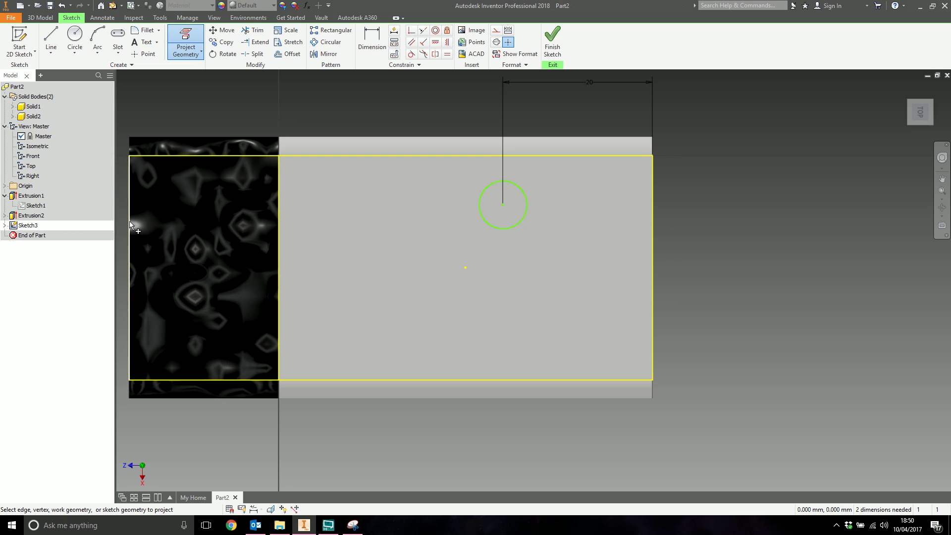
click(552, 42)
key(e)
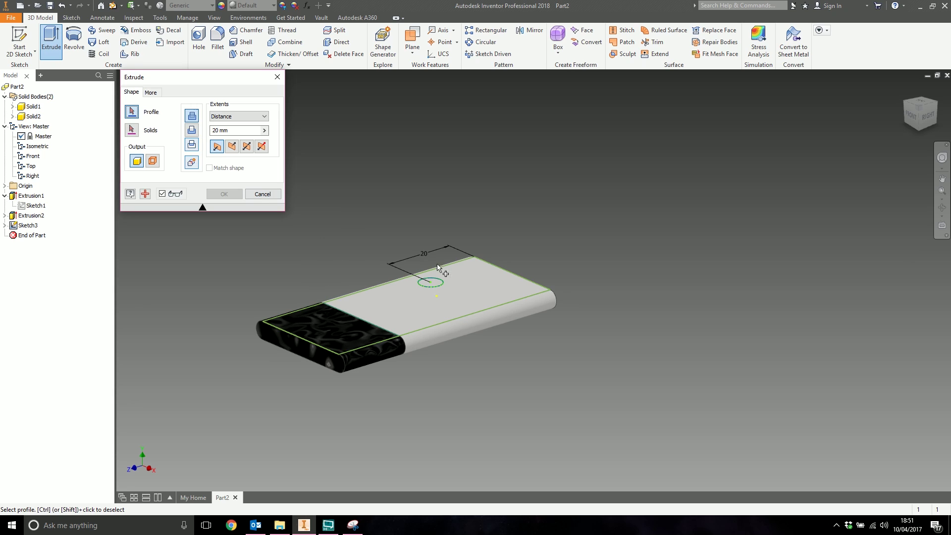
Cut Sketch3's circle into the slab's top face as a round hole, creating Extrusion3
scroll(435, 282, down, 2)
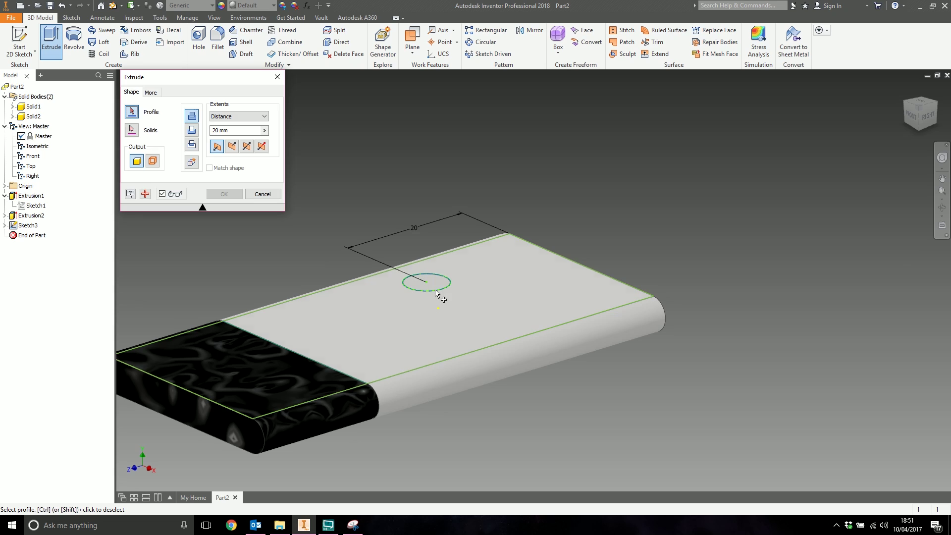
click(438, 287)
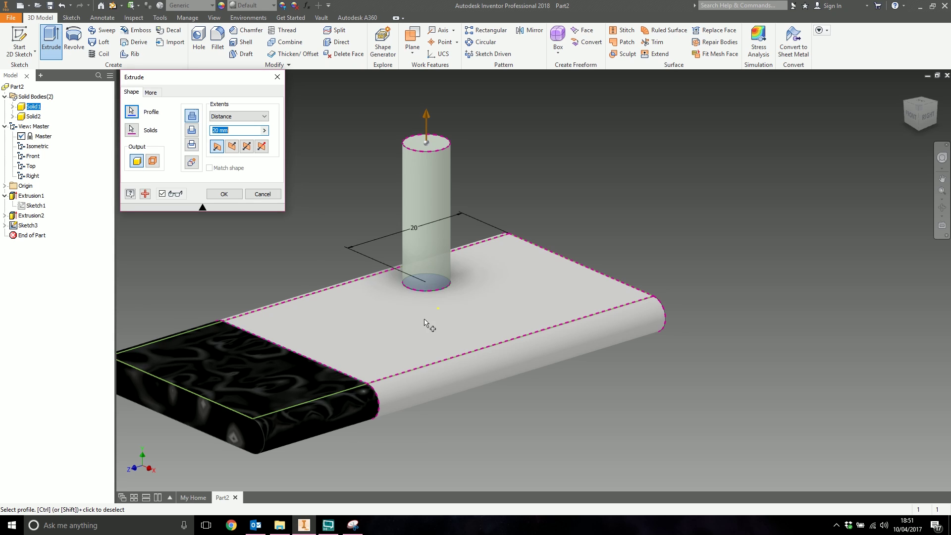
click(192, 131)
click(223, 194)
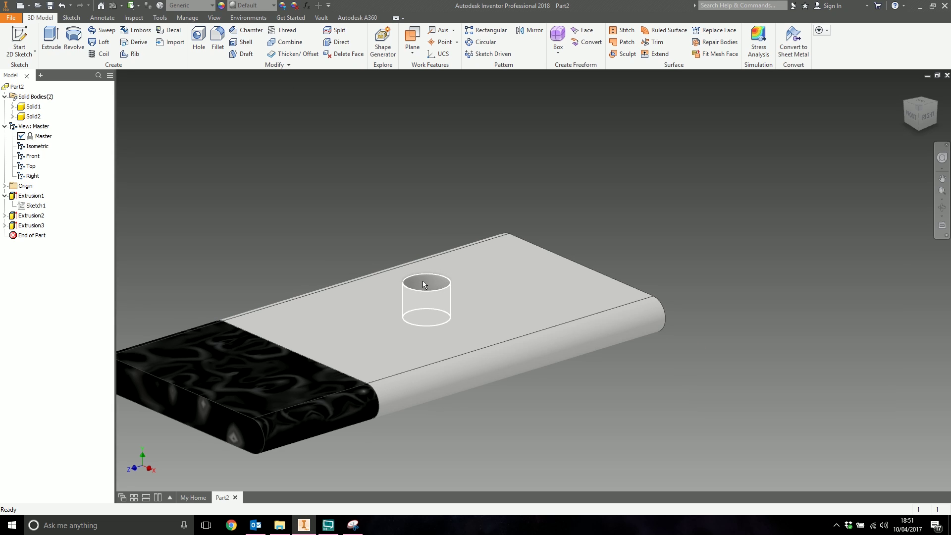
Edit Extrusion1 from the browser and change its distance to 75 mm
right_click(28, 197)
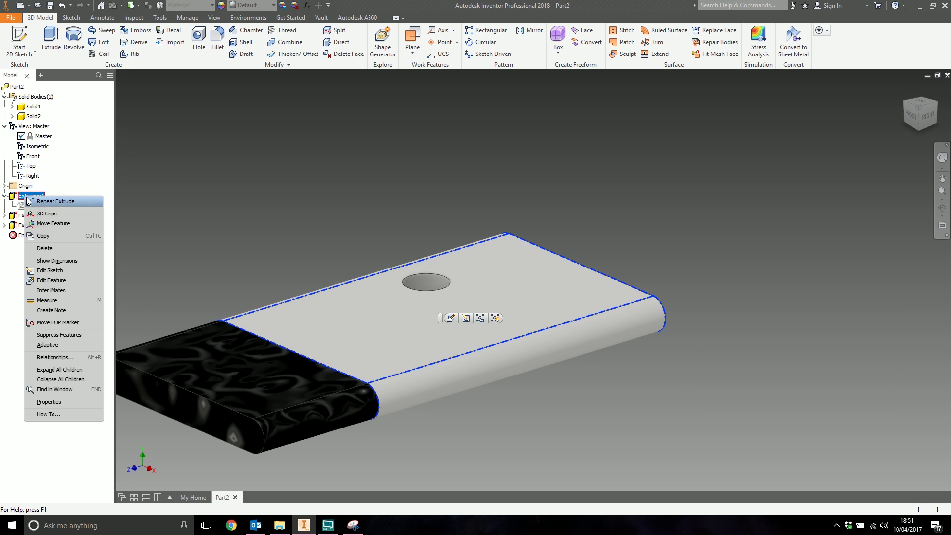
click(49, 280)
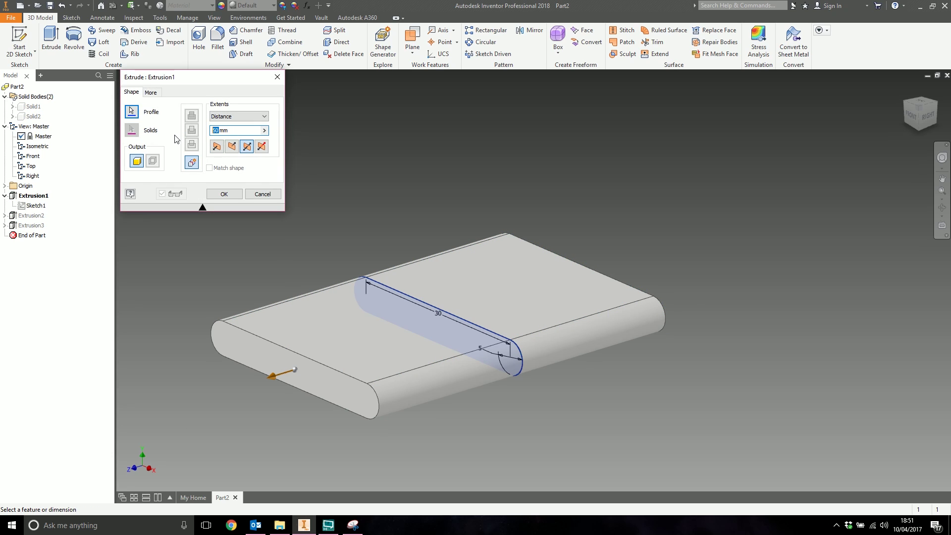
text(7)
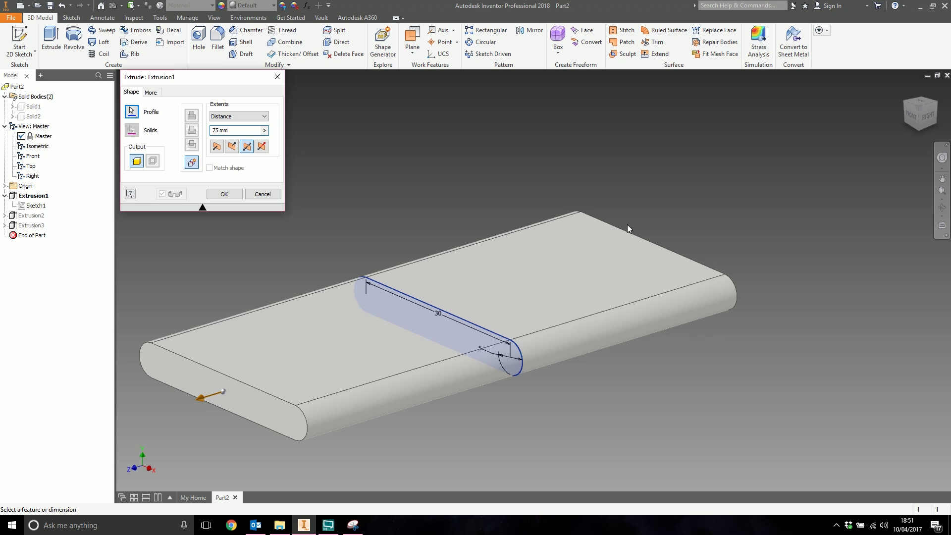
click(224, 194)
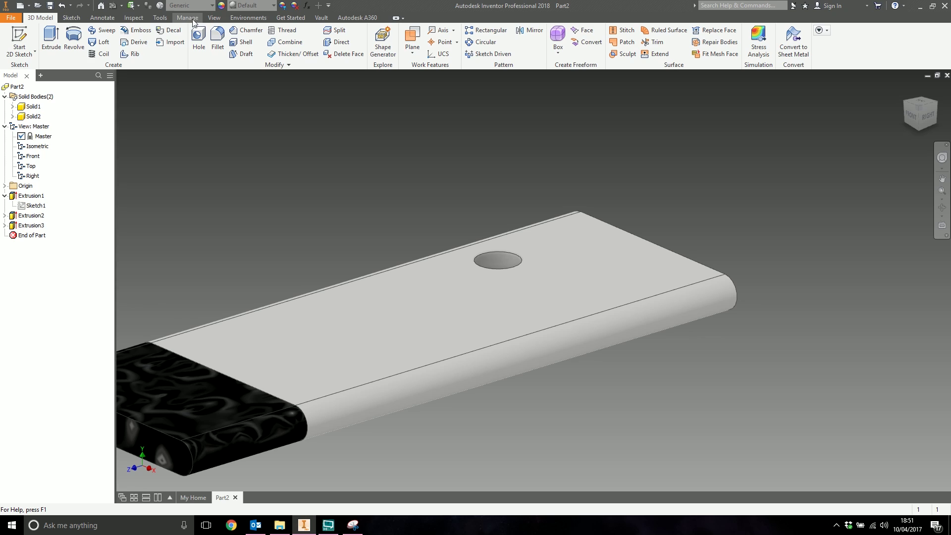
click(160, 17)
click(17, 37)
click(511, 270)
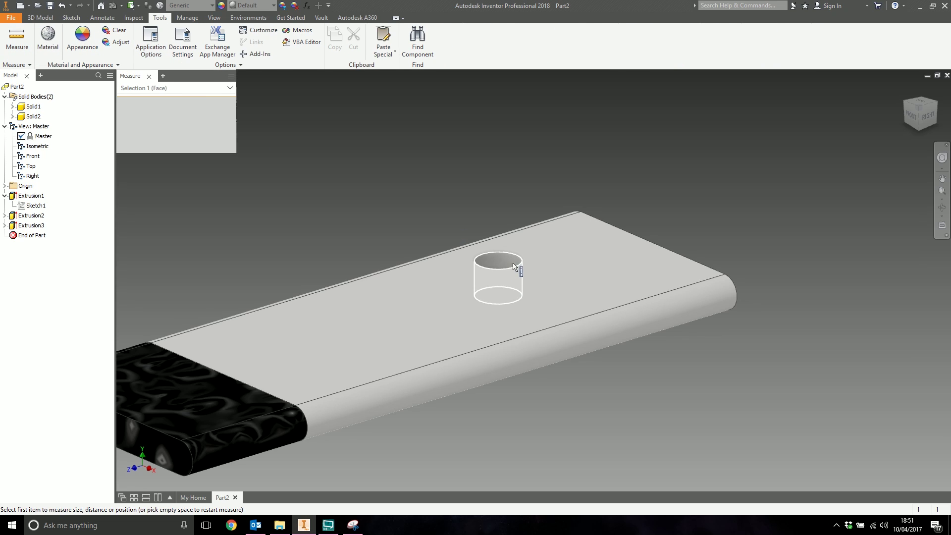
click(650, 242)
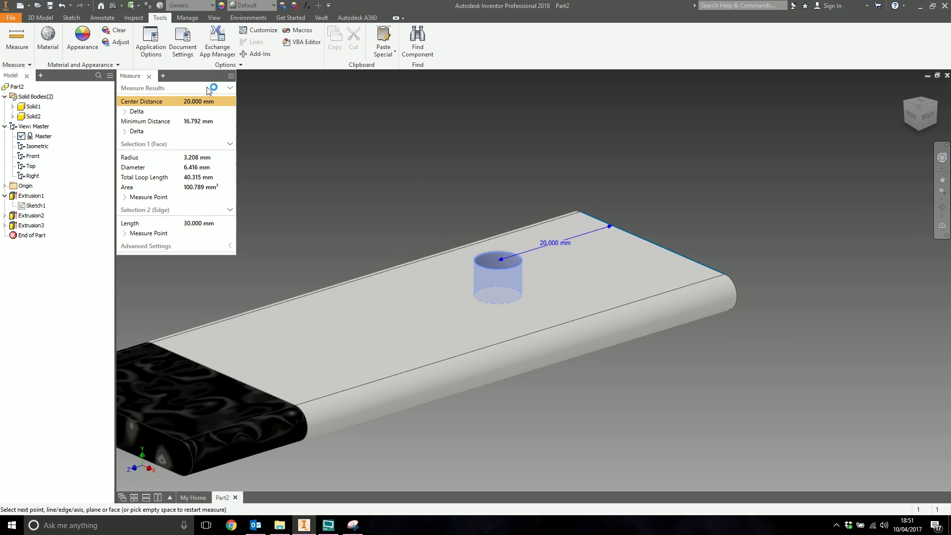
click(148, 77)
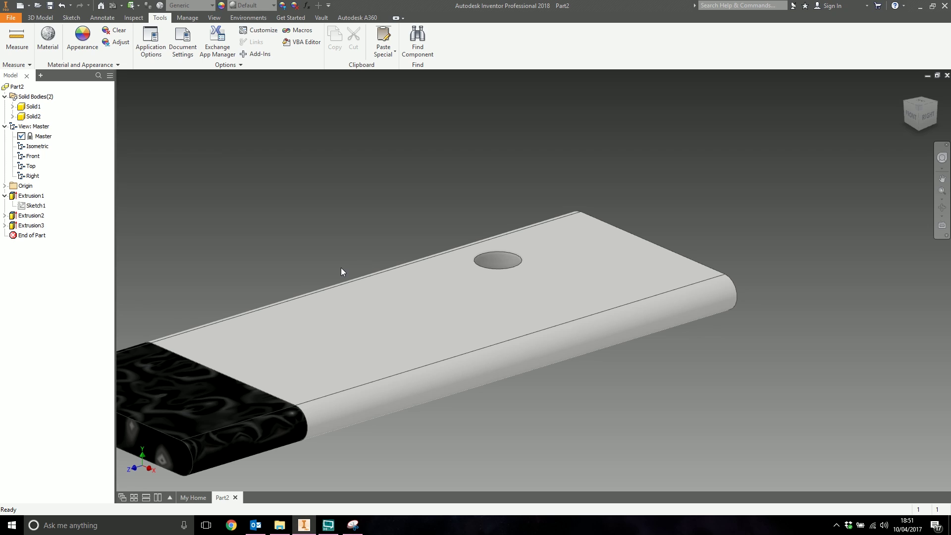
Start a new 2D sketch on the slab's slot-shaped end face
click(40, 17)
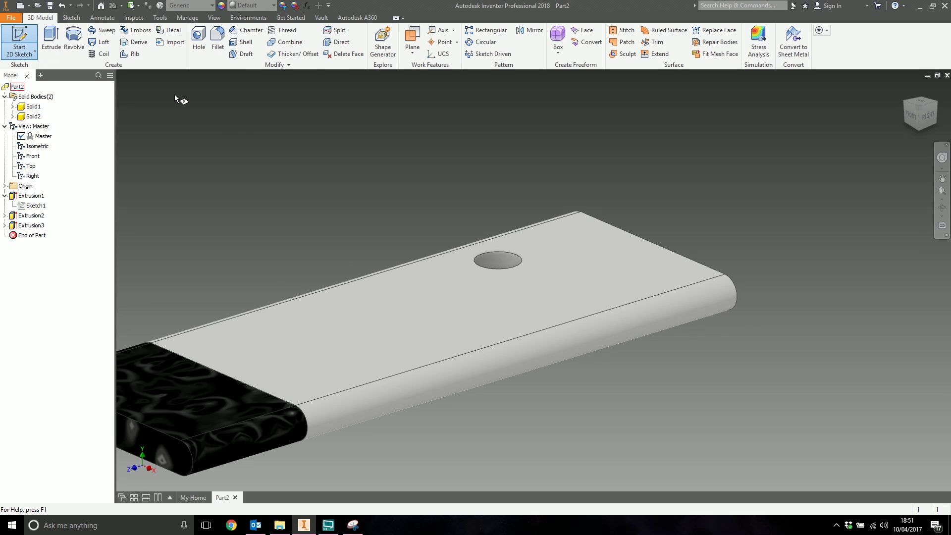
middle_drag(418, 300, 520, 240)
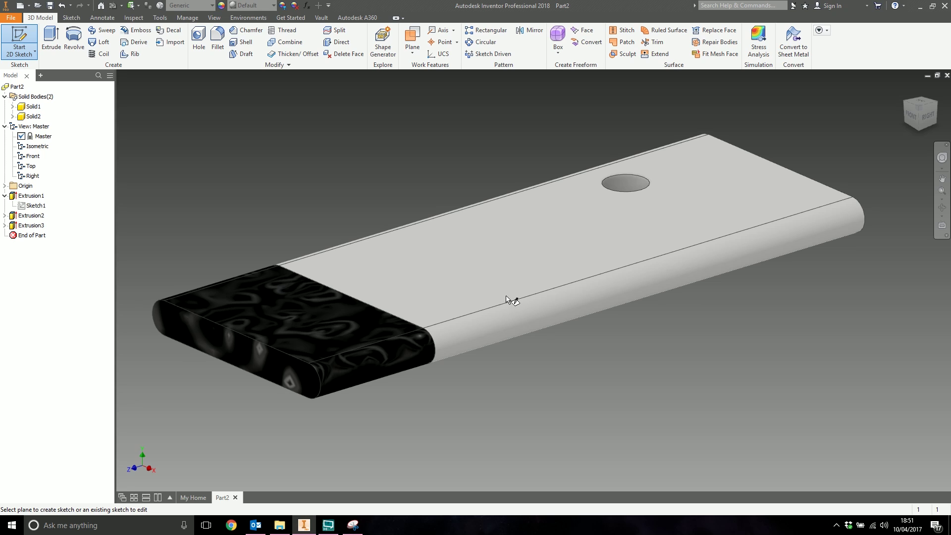
middle_drag(503, 354, 671, 316)
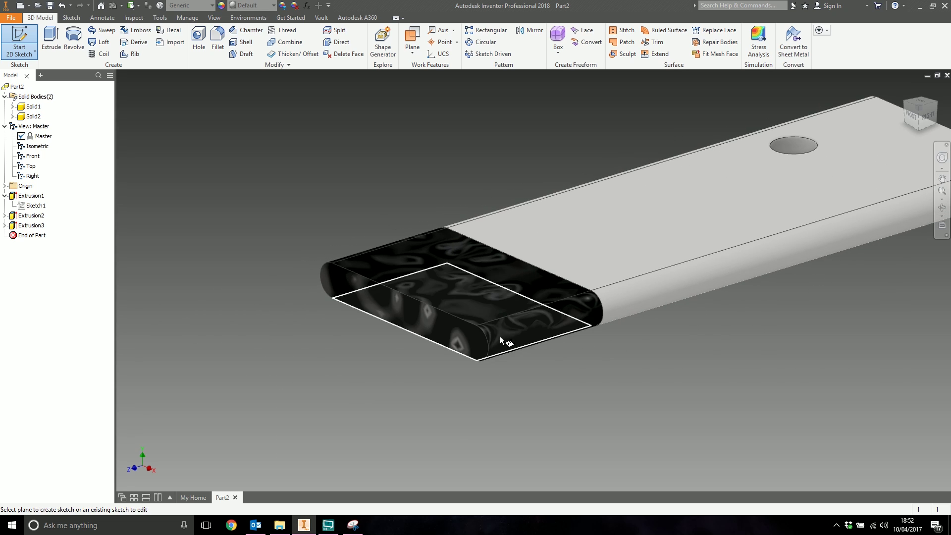
click(402, 312)
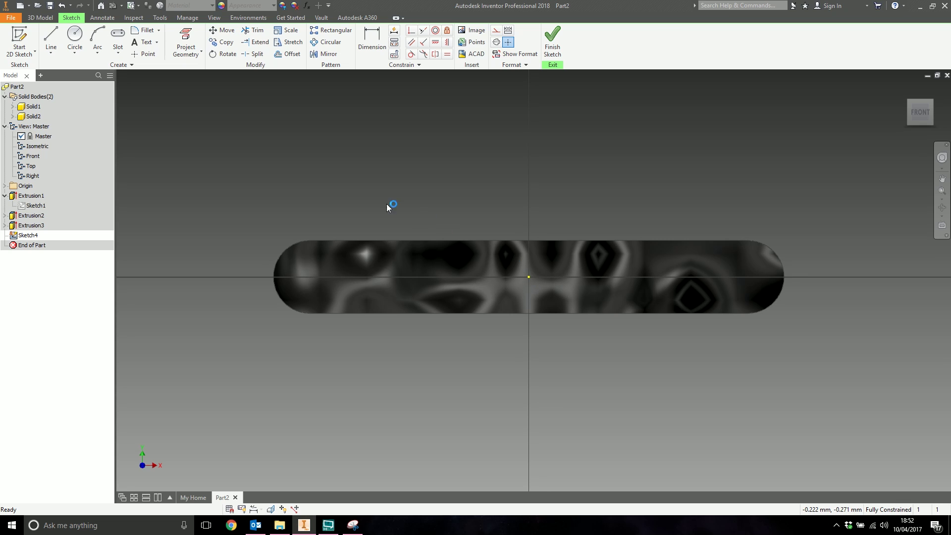
Add the origin Z axis as a centred point and finish Sketch4
click(5, 186)
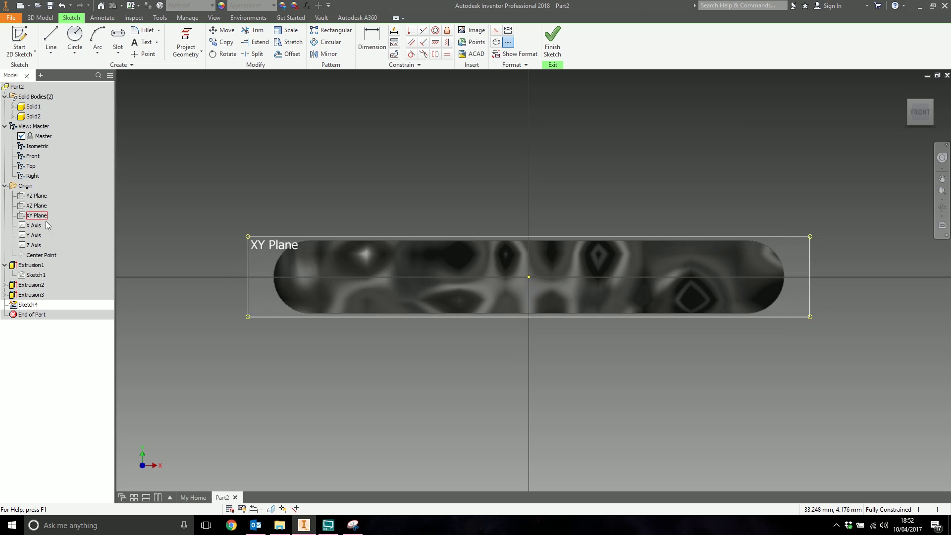
click(41, 247)
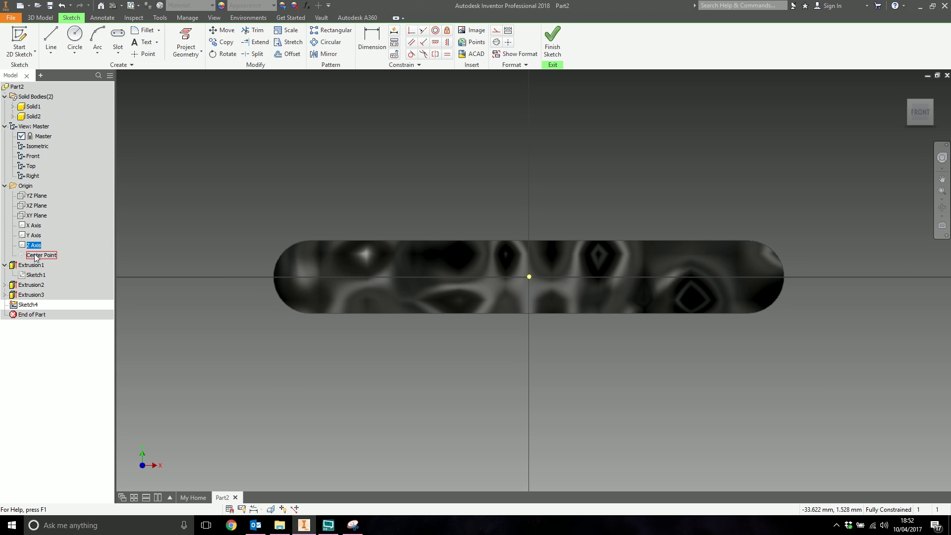
click(447, 369)
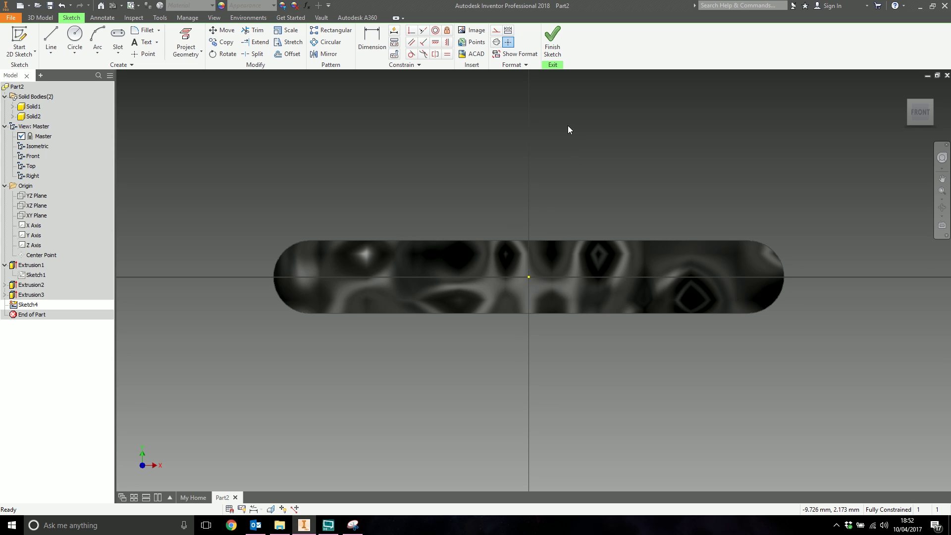
click(552, 36)
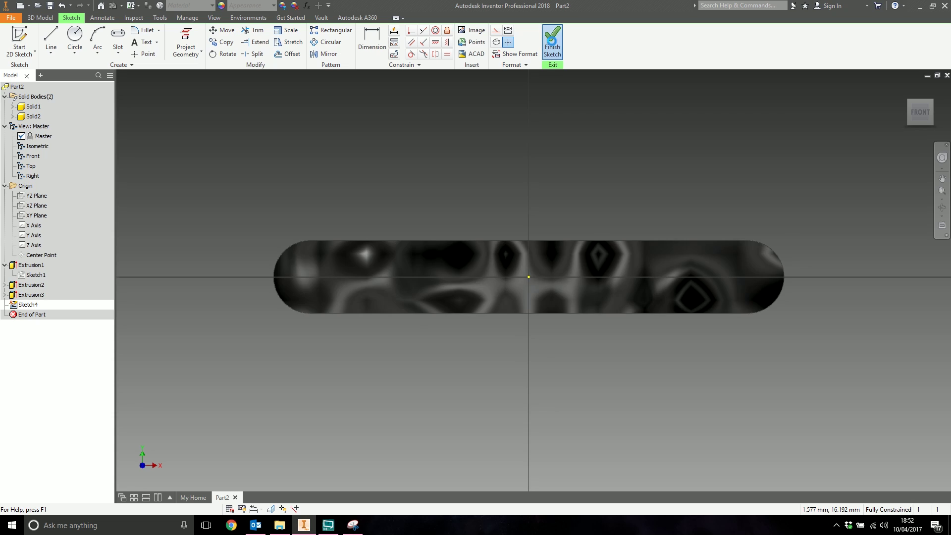
middle_drag(534, 240, 489, 219)
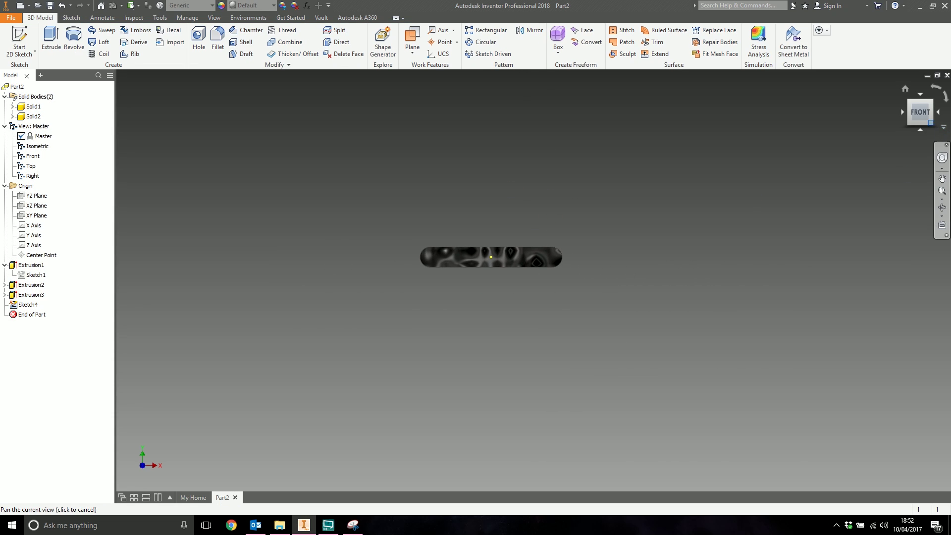
In Application Options' Sketch settings, enable autoproject edges during curve creation and for sketch creation and edit
key(F6)
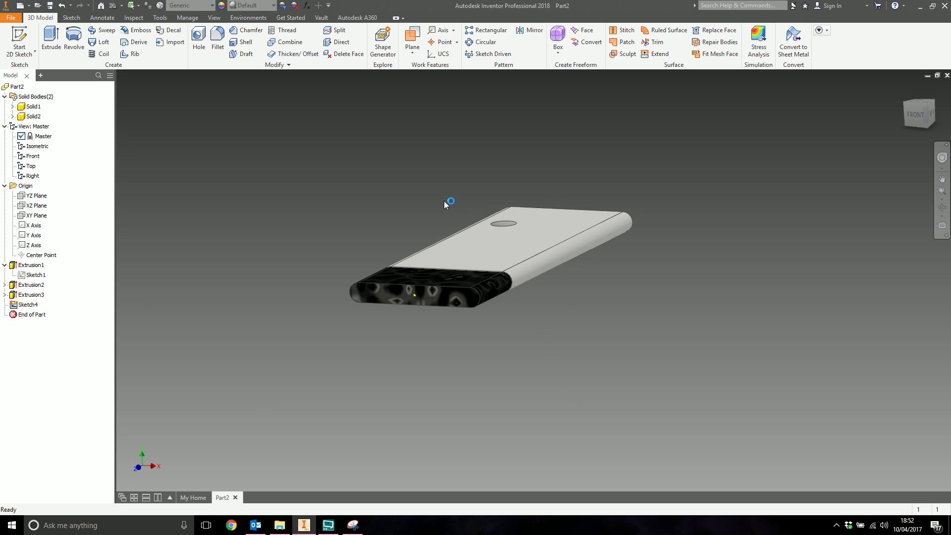
click(11, 17)
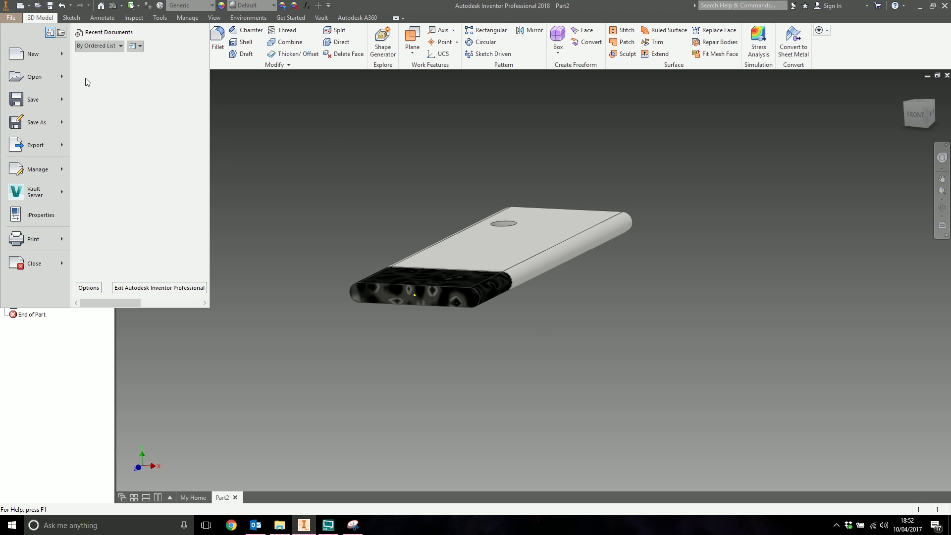
click(89, 288)
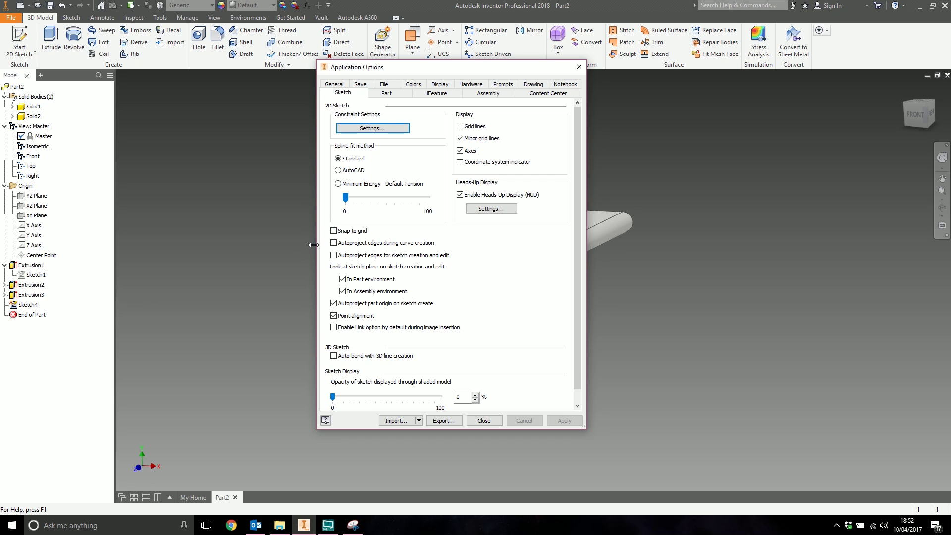
click(360, 244)
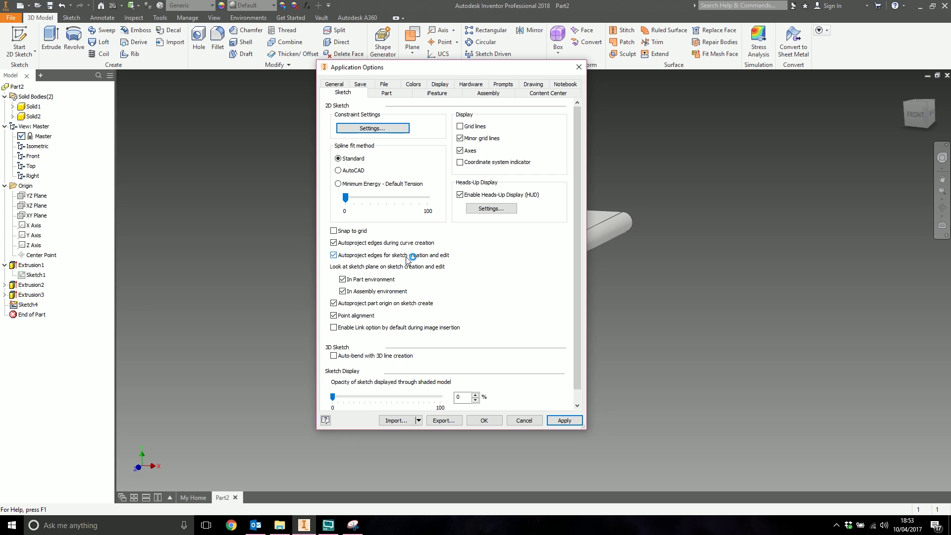
click(486, 422)
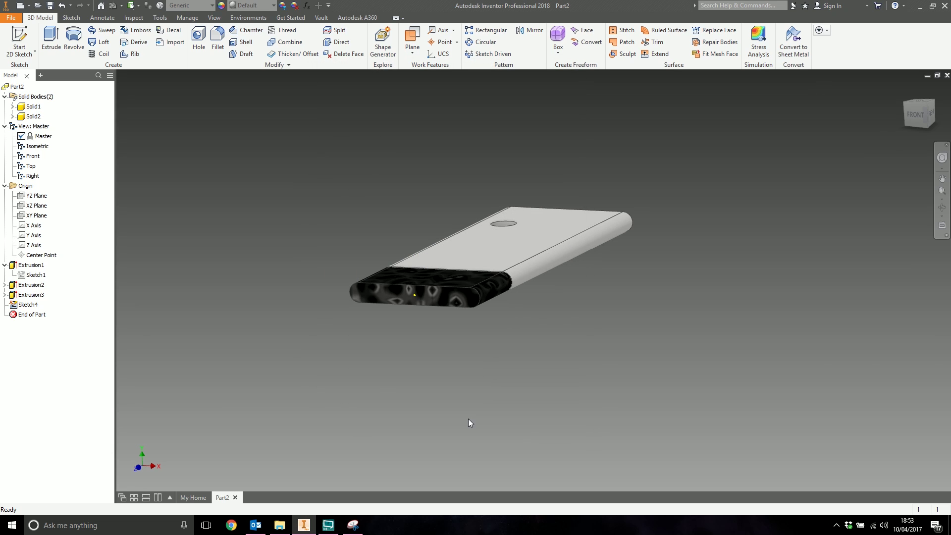
Create Sketch5 on the slab's end face
click(20, 40)
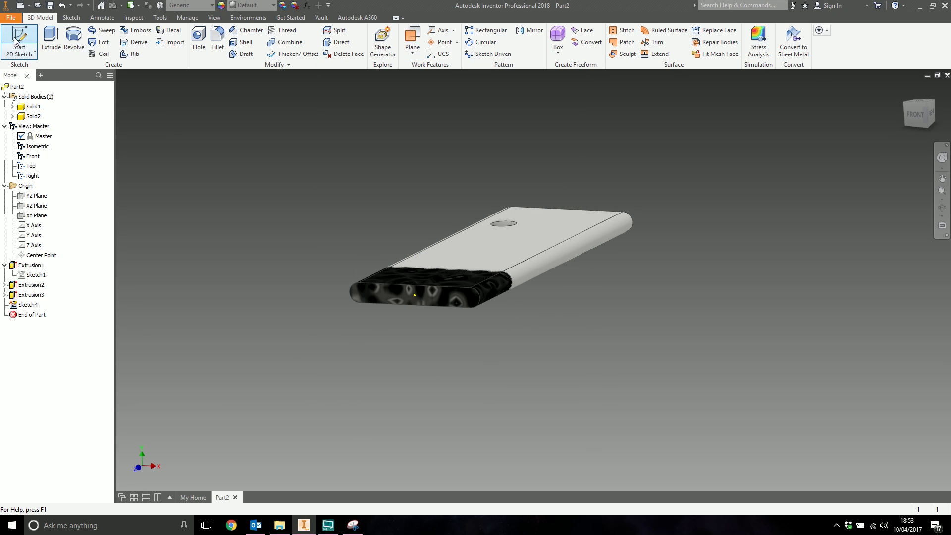
click(447, 301)
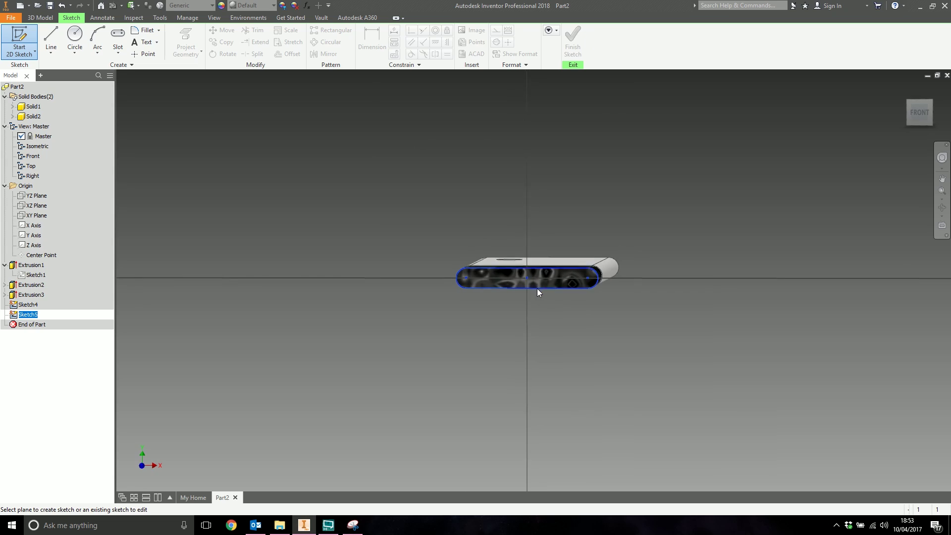
scroll(527, 305, up, 3)
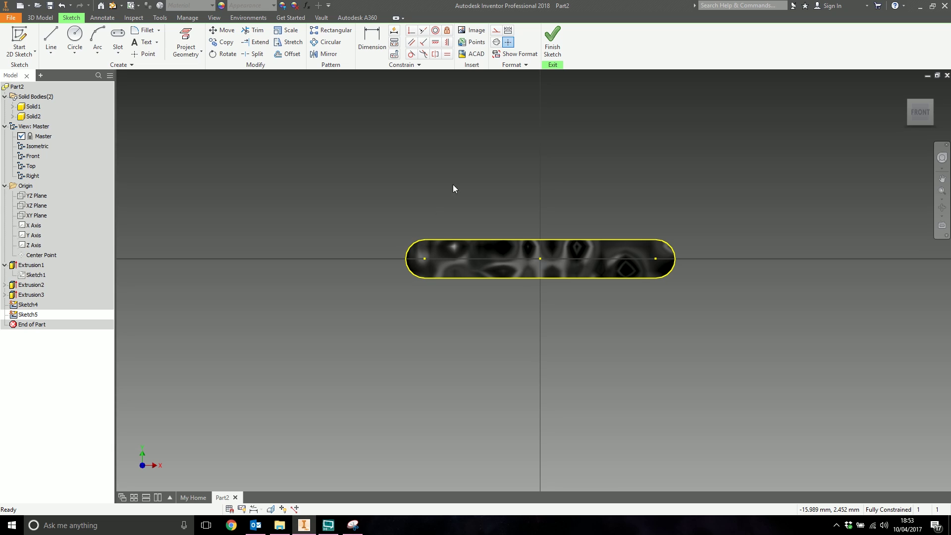
Start Sketch6 on the slab's top face and convert its projected rectangle, circle and point to construction geometry
click(19, 40)
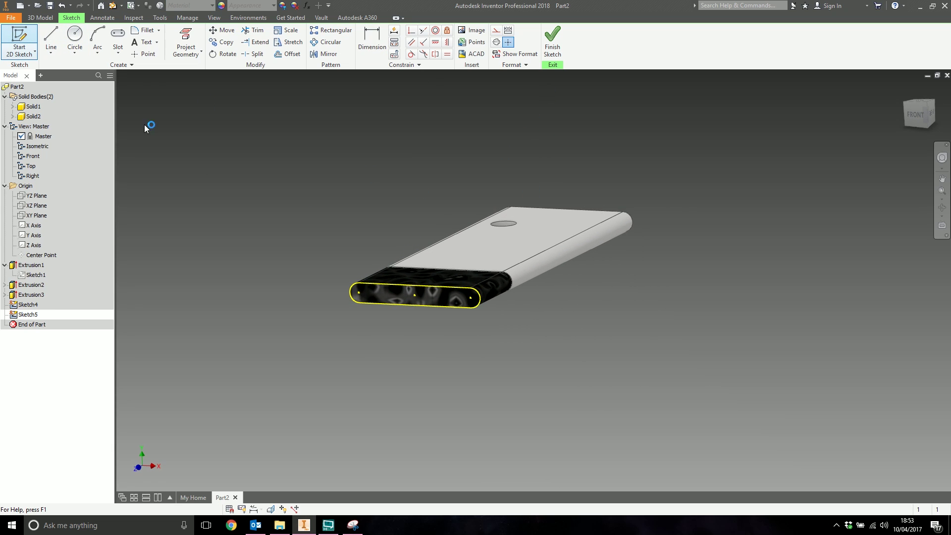
click(512, 255)
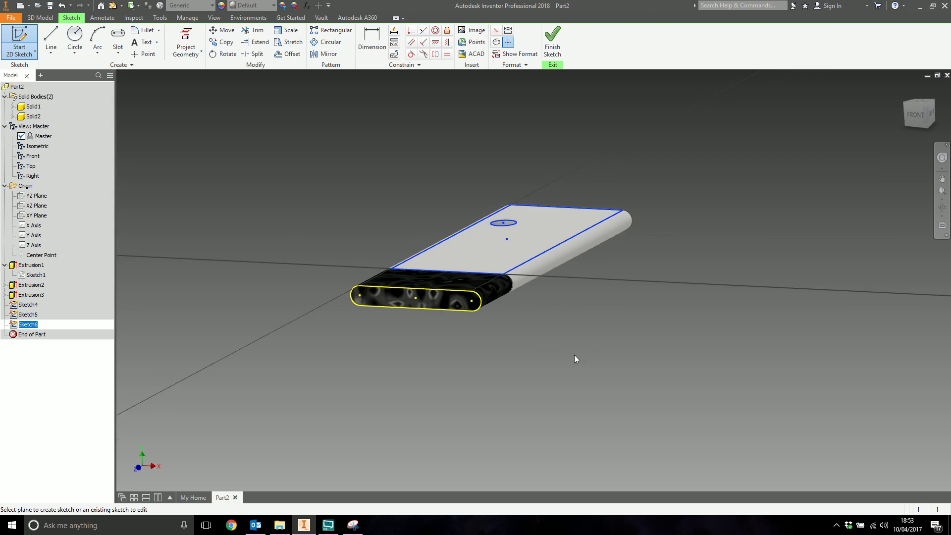
drag(612, 332, 607, 284)
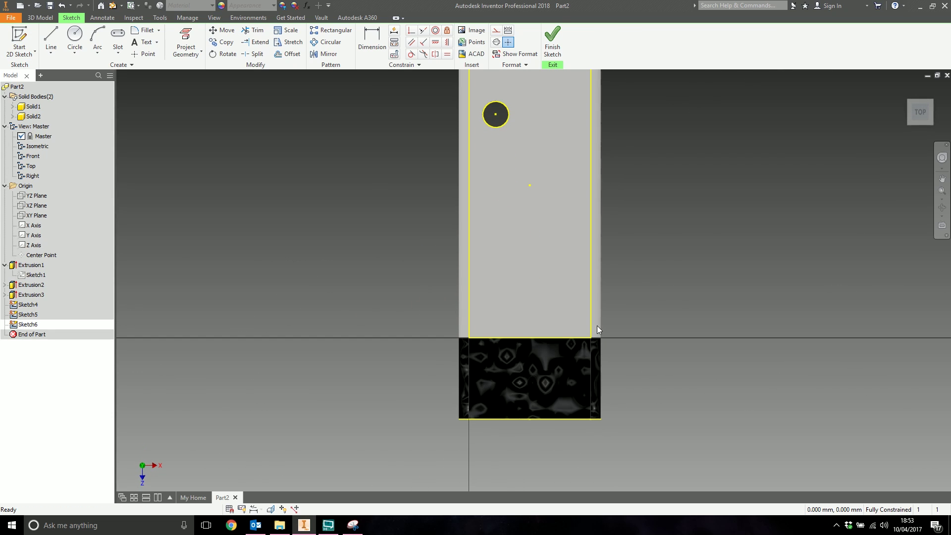
key(Escape)
mouse_move(537, 264)
middle_down()
mouse_move(522, 89)
mouse_move(572, 158)
mouse_move(559, 217)
middle_up()
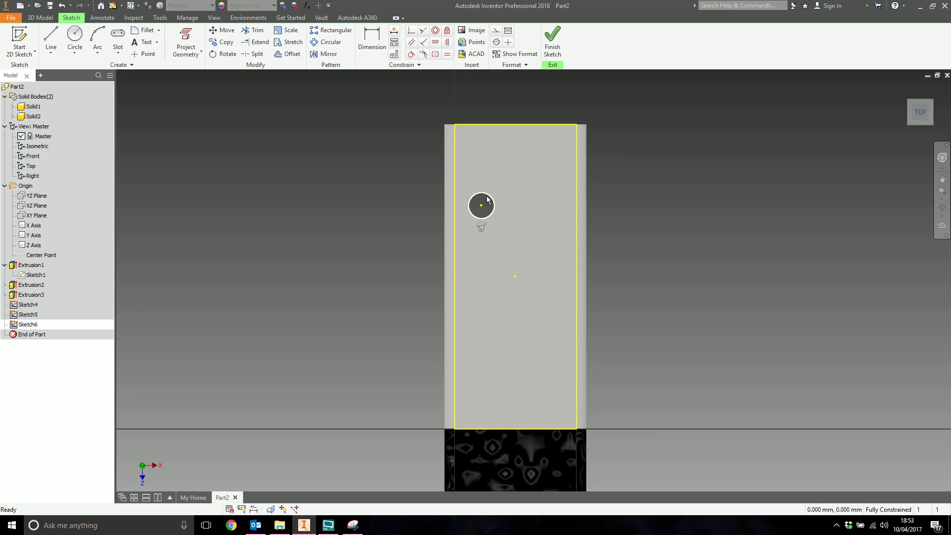
middle_drag(507, 319, 488, 374)
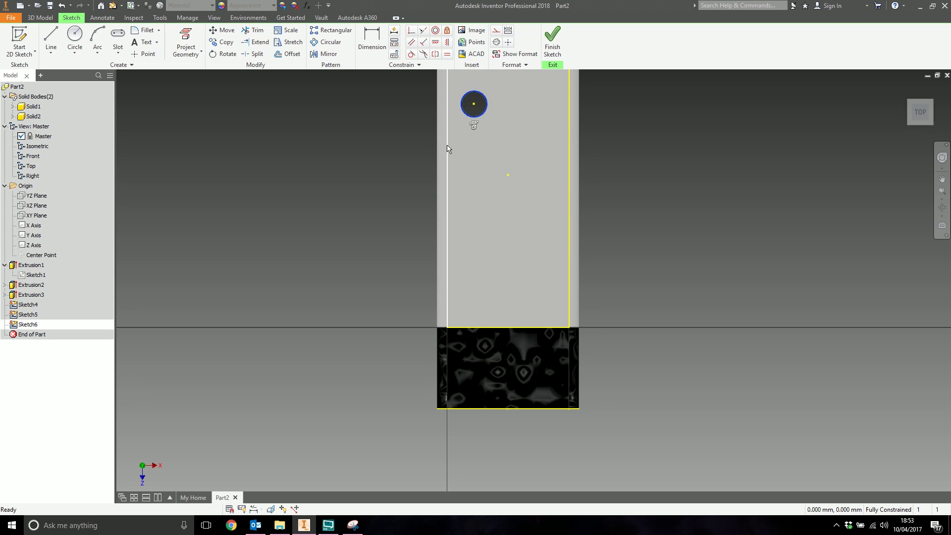
middle_drag(448, 149, 429, 228)
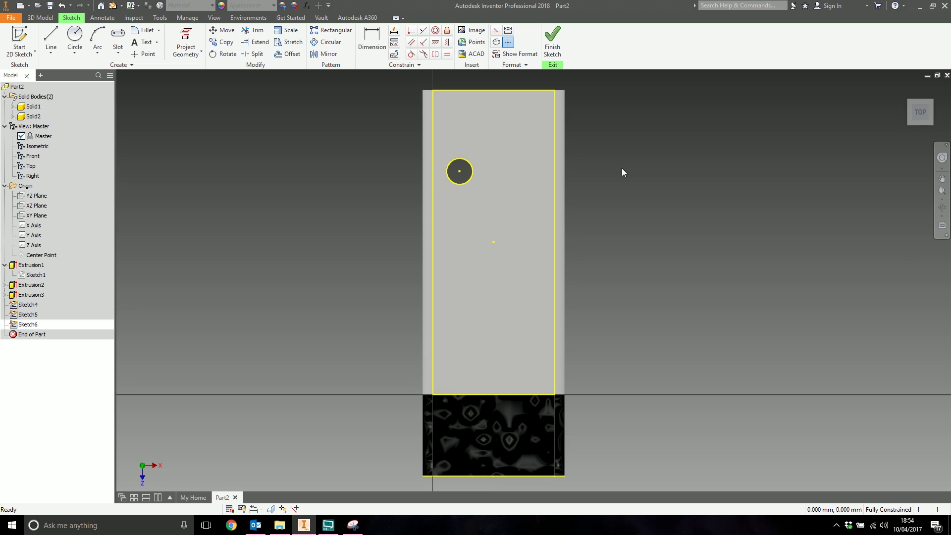
scroll(610, 160, down, 2)
middle_drag(598, 196, 563, 234)
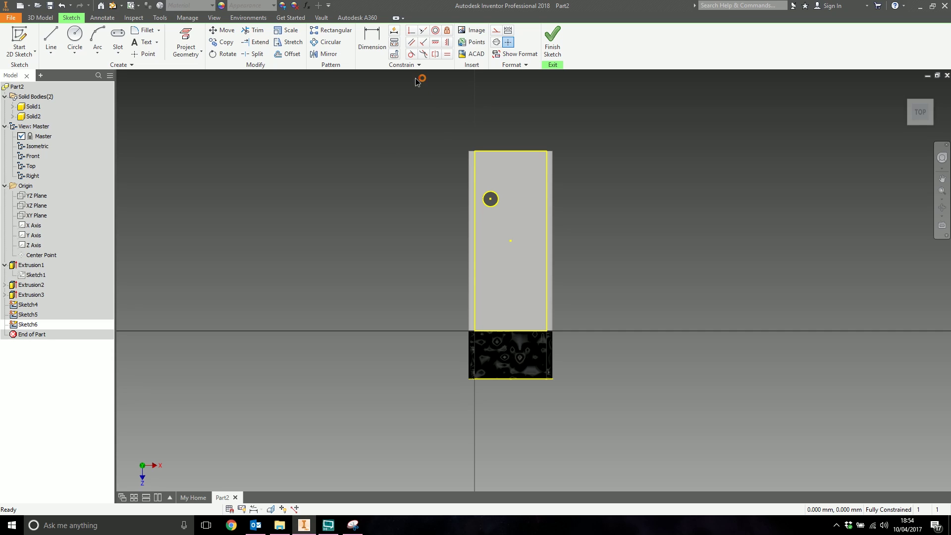
drag(418, 80, 681, 420)
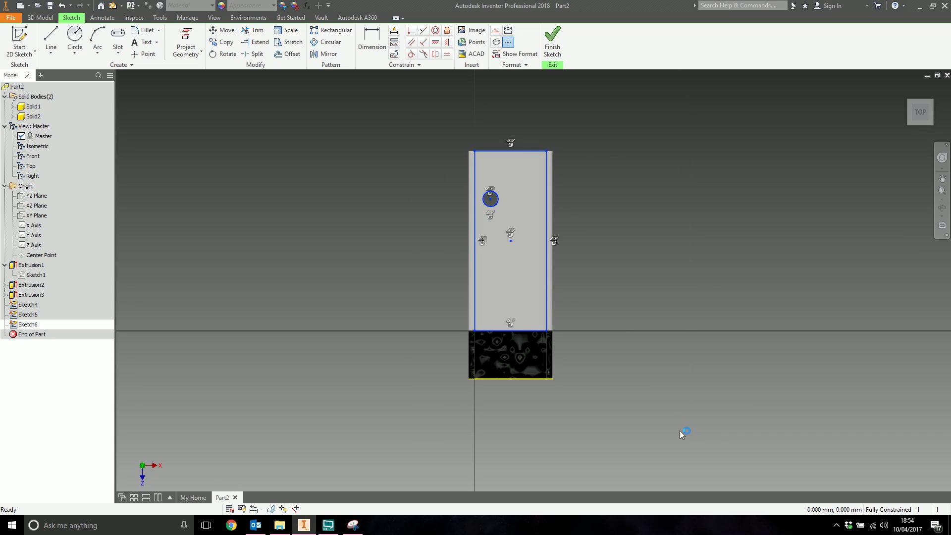
click(496, 30)
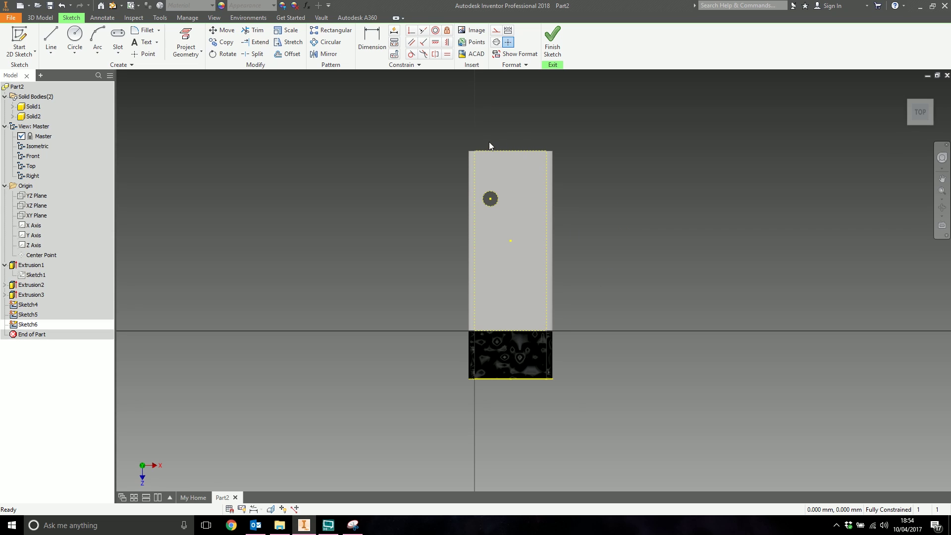
Finish Sketch6, cancel the extrusion without creating anything, and orbit to the slab's underside
click(550, 39)
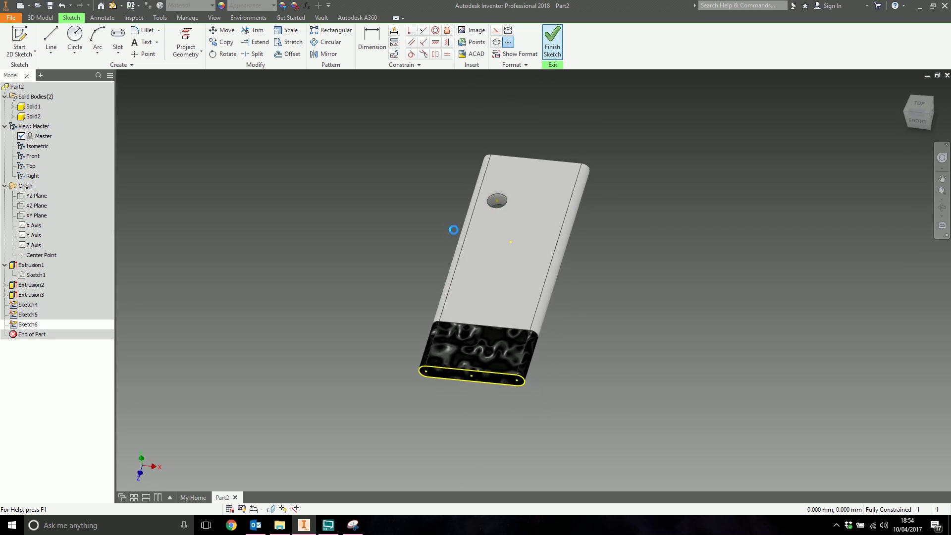
key(e)
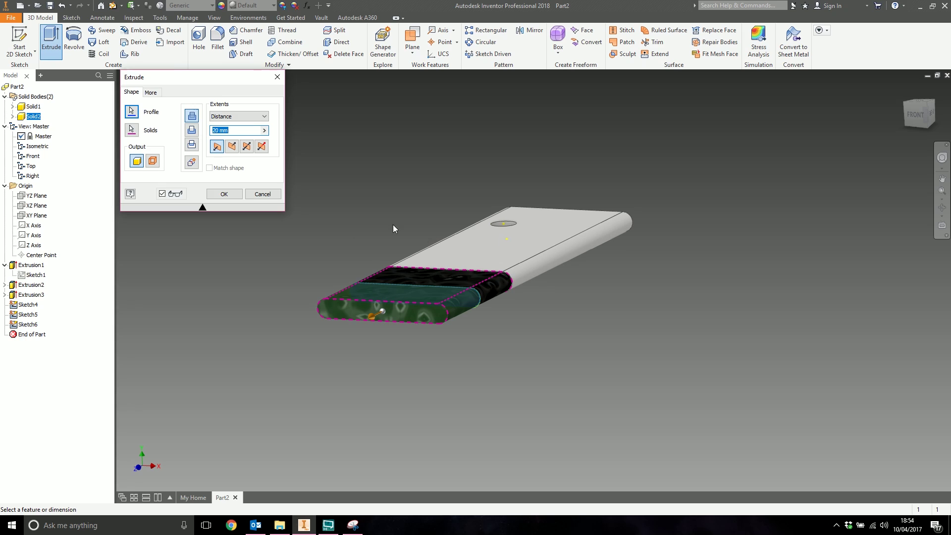
click(459, 252)
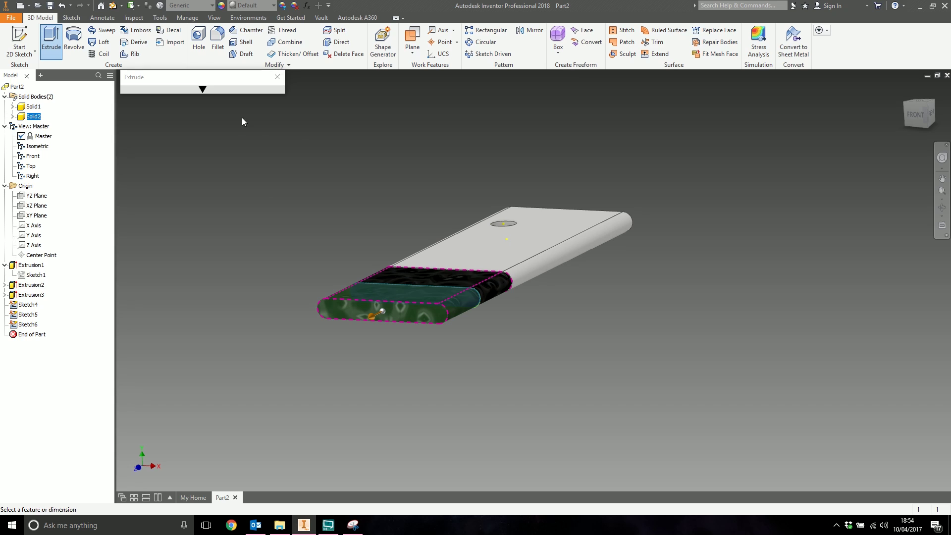
click(259, 194)
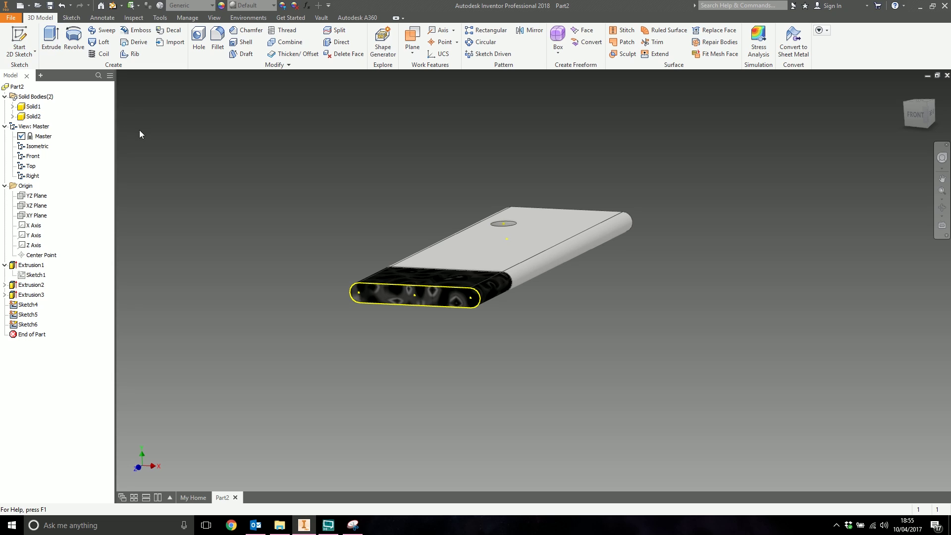
shift+middle_drag(644, 377, 697, 378)
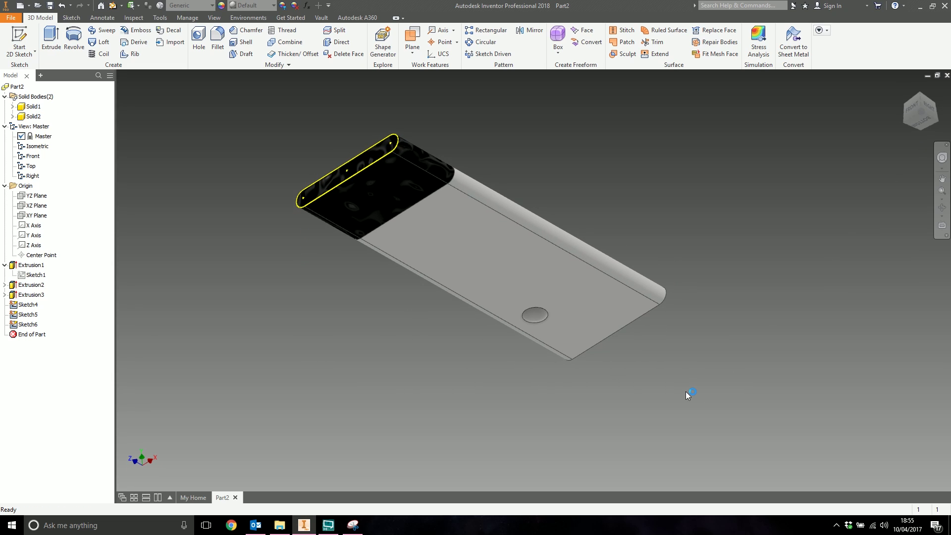
Start Sketch7 on the slab's underside and draw a short line on its top edge
click(18, 48)
click(396, 287)
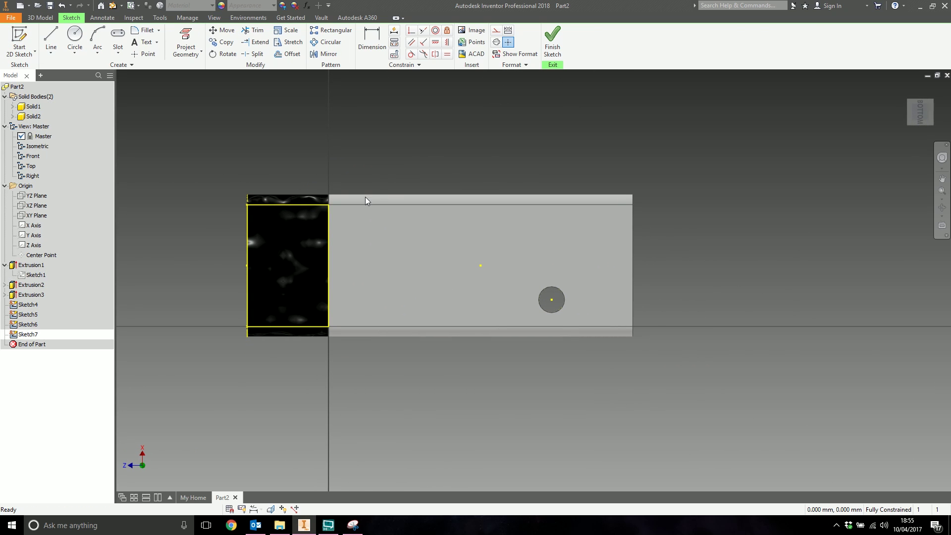
click(52, 40)
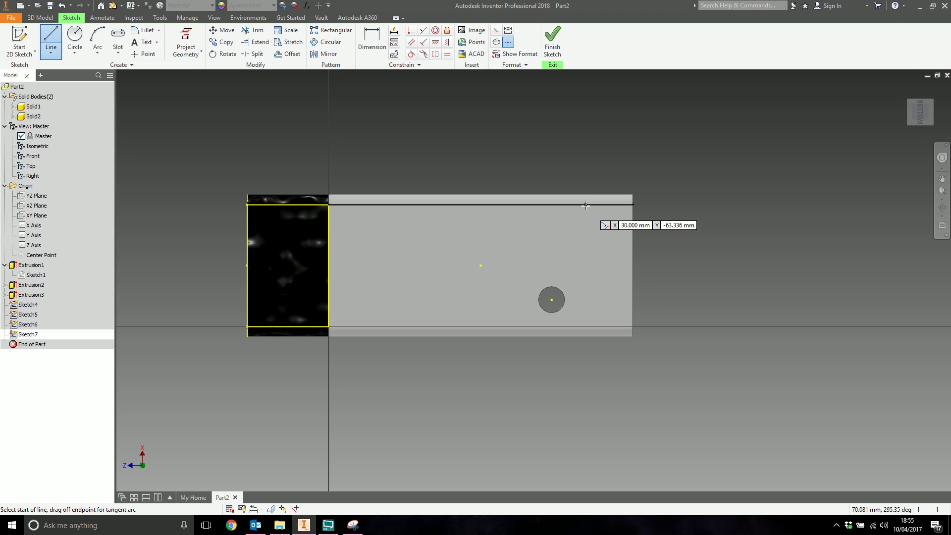
click(560, 205)
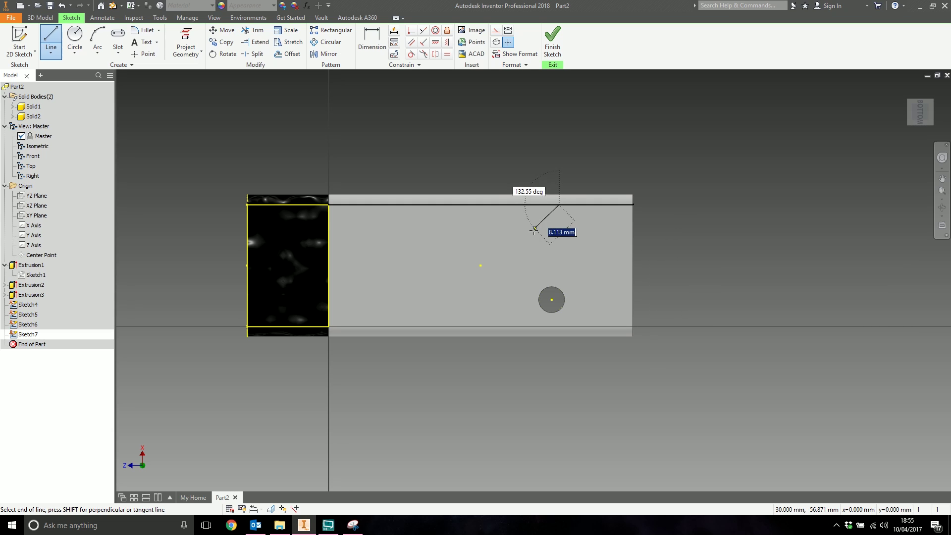
right_click(515, 259)
click(535, 258)
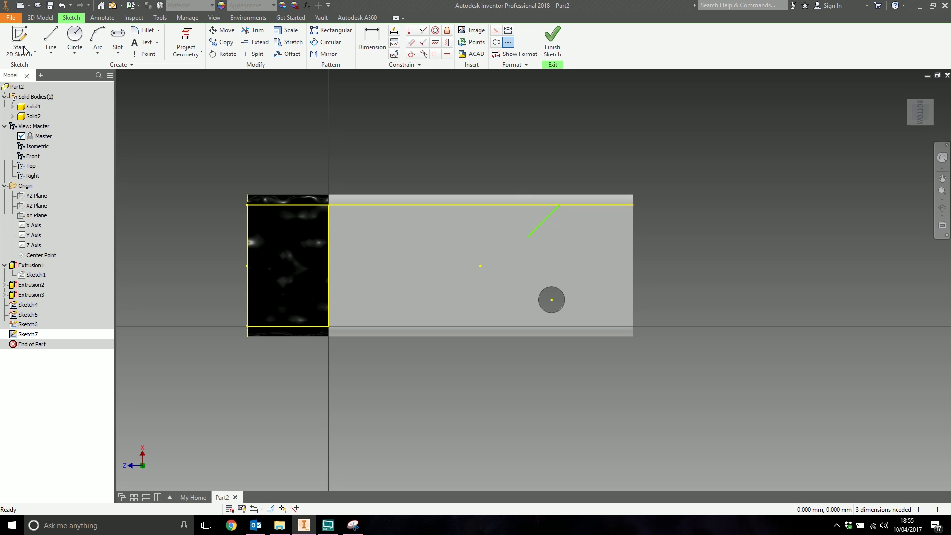
key(l)
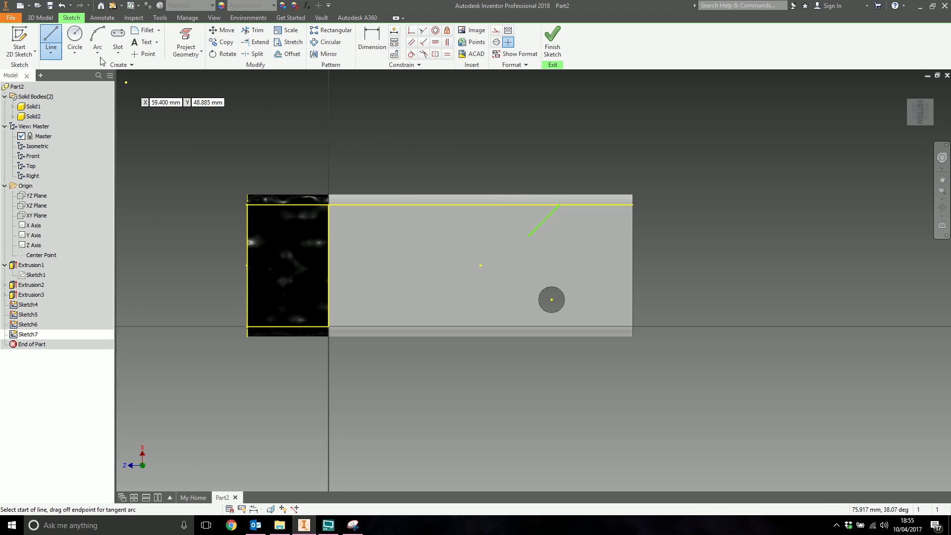
Draw a small circle, dimension its centre 65 mm from the slab's far edge, and finish the sketch
click(75, 36)
click(368, 260)
click(379, 248)
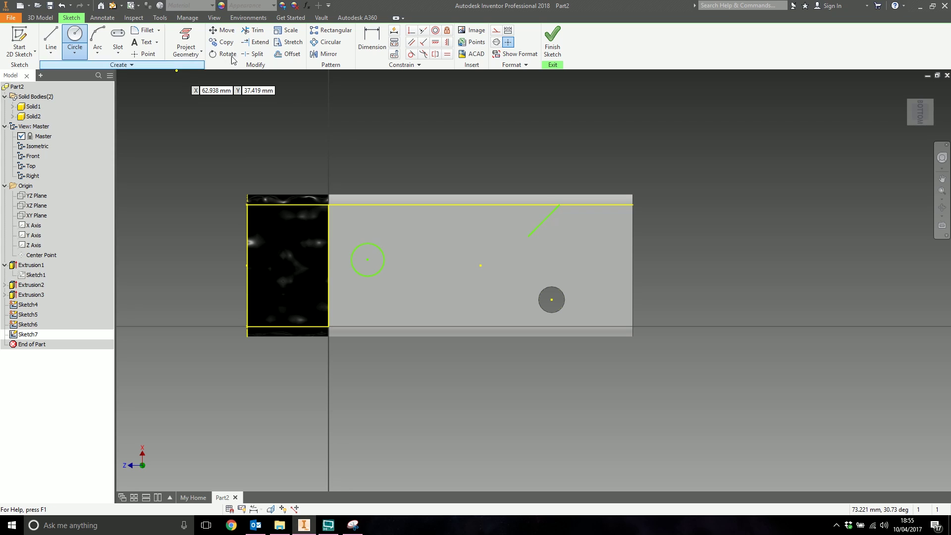
key(d)
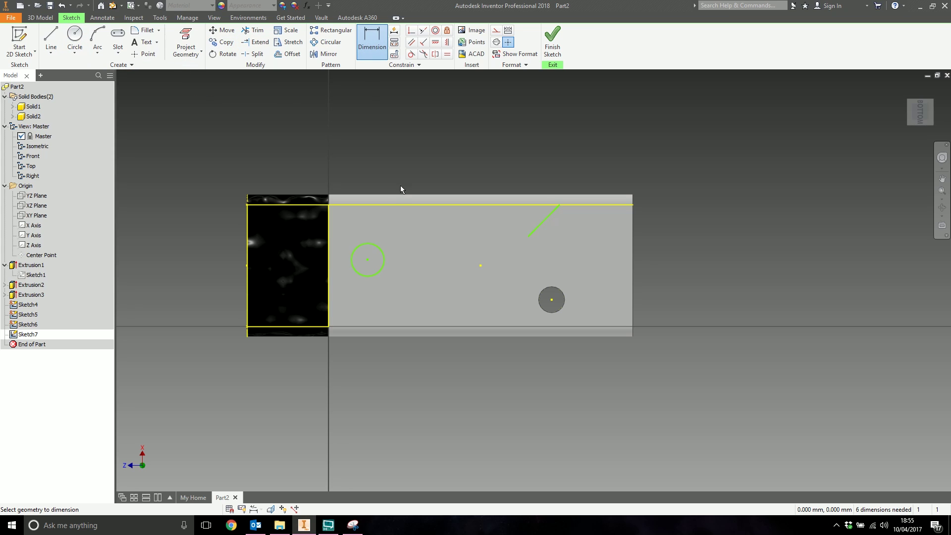
click(368, 260)
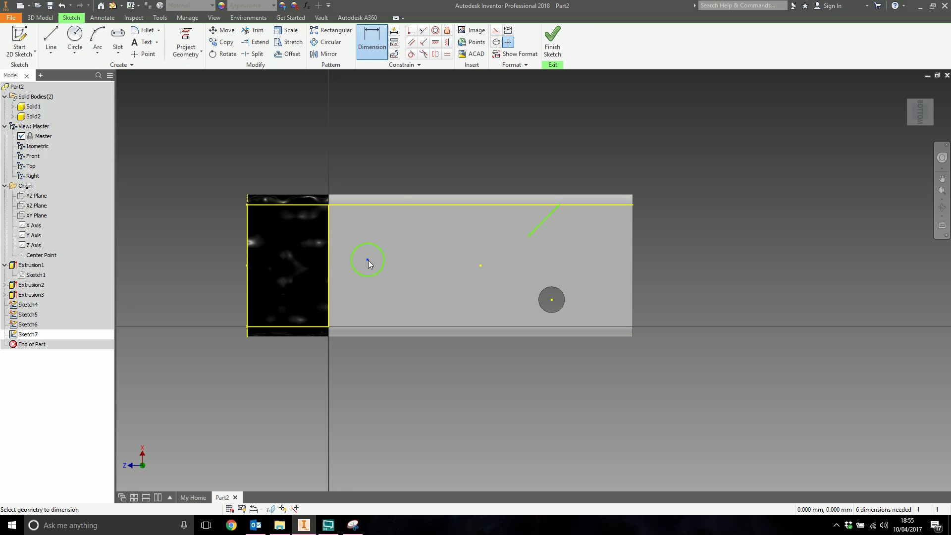
click(634, 268)
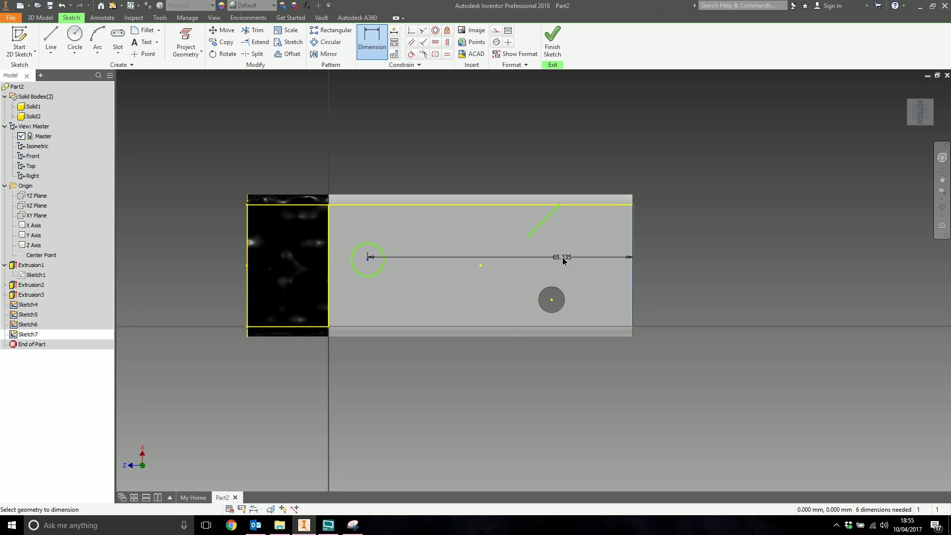
click(628, 259)
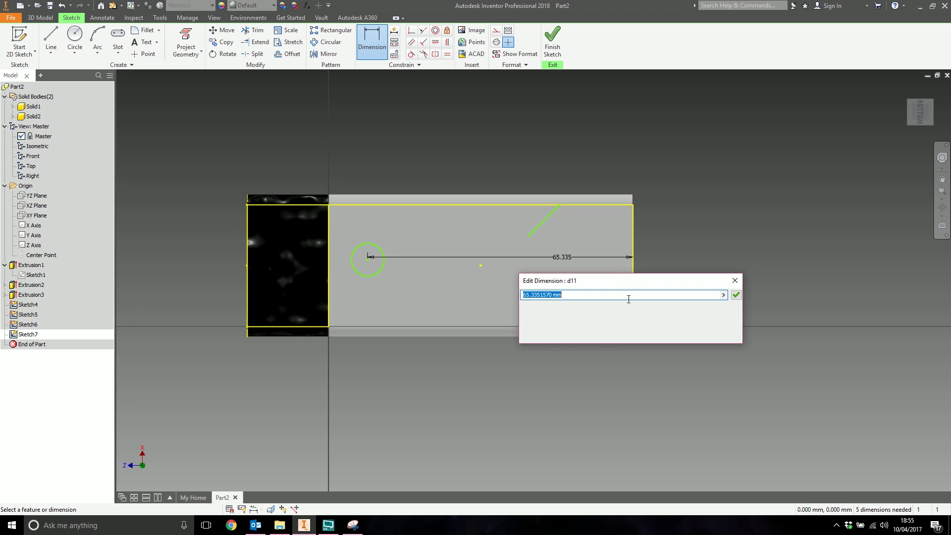
text(65)
click(732, 296)
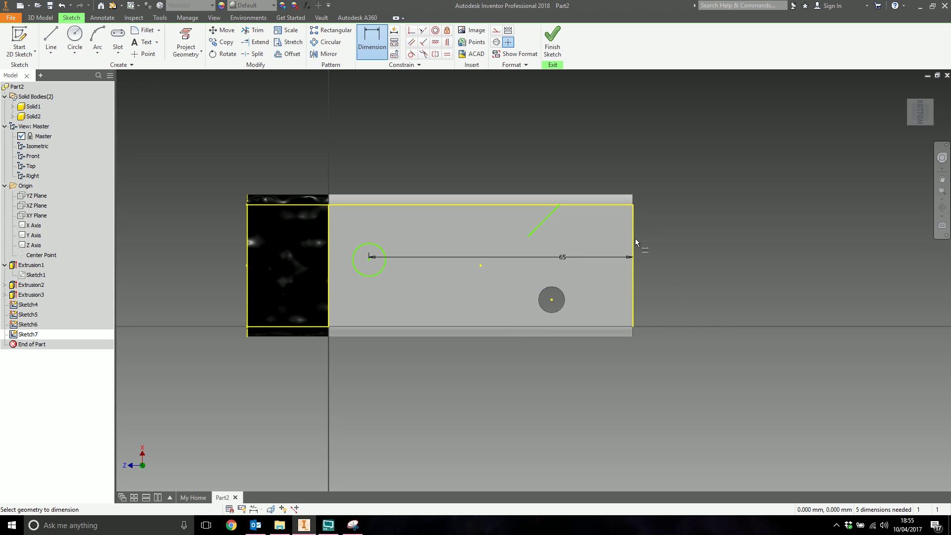
click(552, 42)
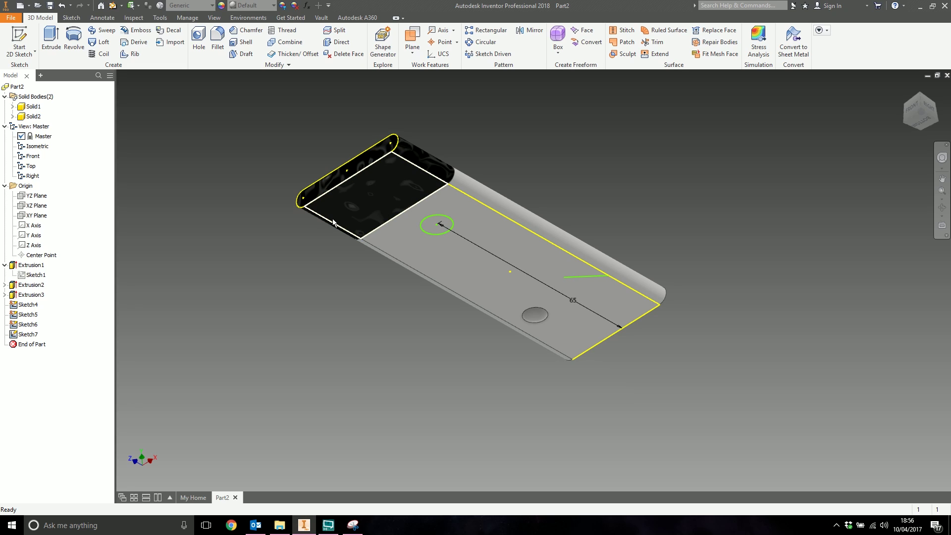
Extrude the circle 20 mm as Extrusion4, then reopen Sketch7 from the browser for editing
click(52, 42)
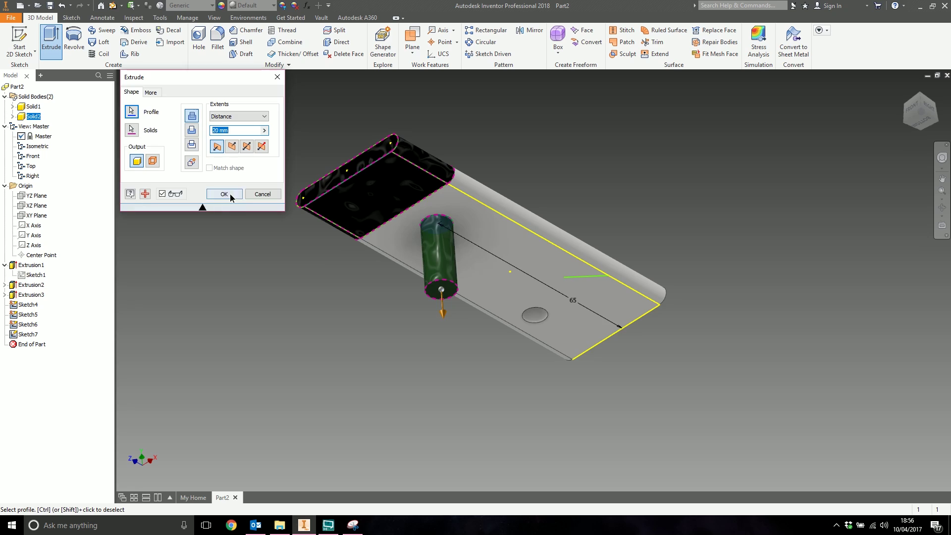
click(224, 194)
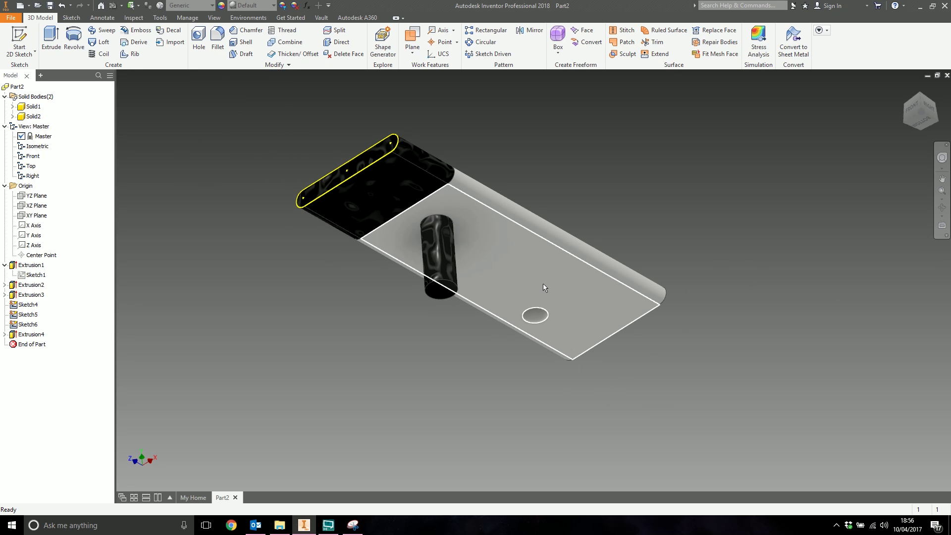
click(5, 335)
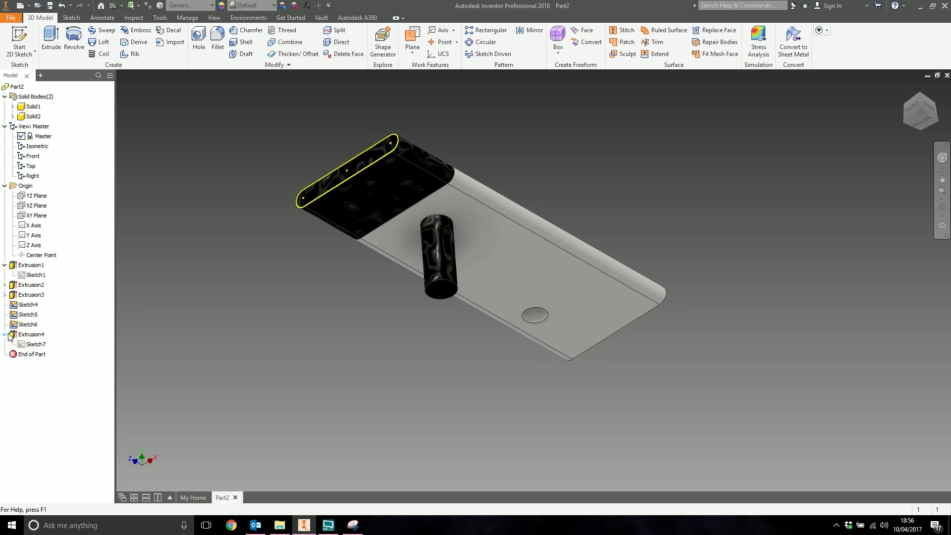
double_click(36, 345)
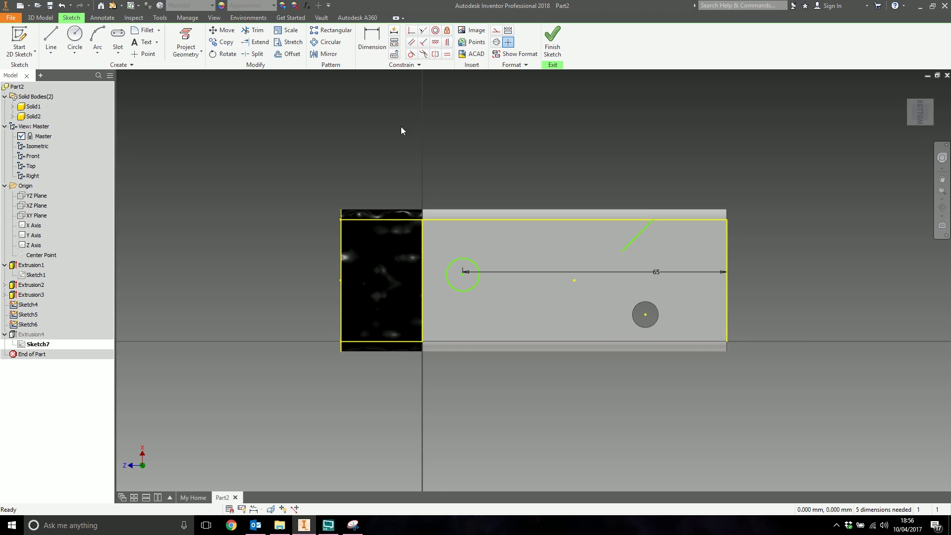
Finish Sketch7 and start a new sketch on the pin's end face
click(553, 41)
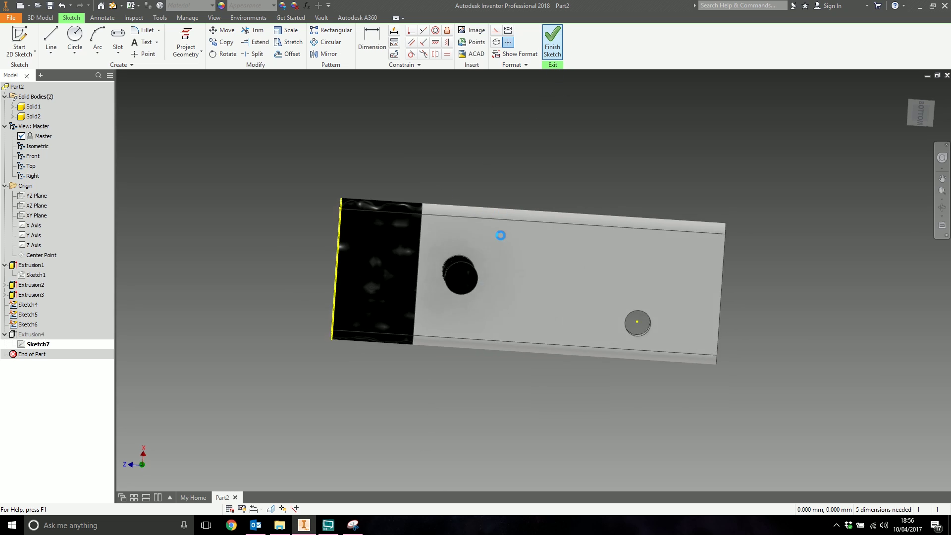
key(s)
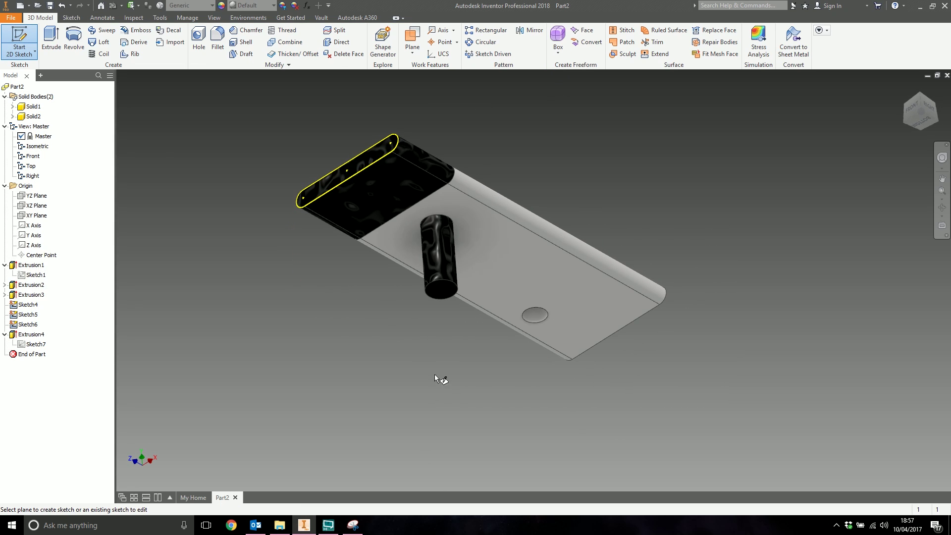
click(441, 289)
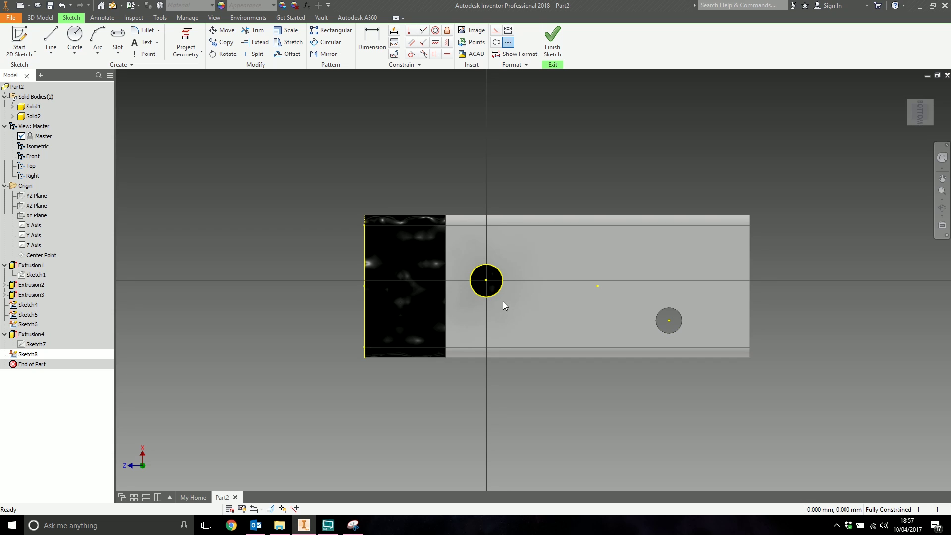
Project the pin's circular end edge into Sketch8 and bring up its options
click(943, 179)
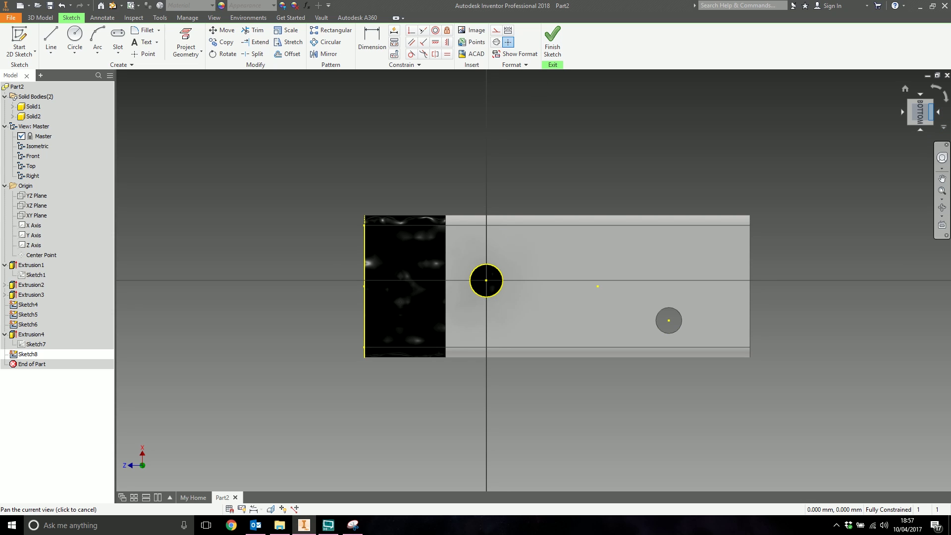
drag(792, 223, 774, 217)
mouse_move(534, 280)
shift+middle_down()
mouse_move(473, 257)
mouse_move(461, 271)
shift+middle_up()
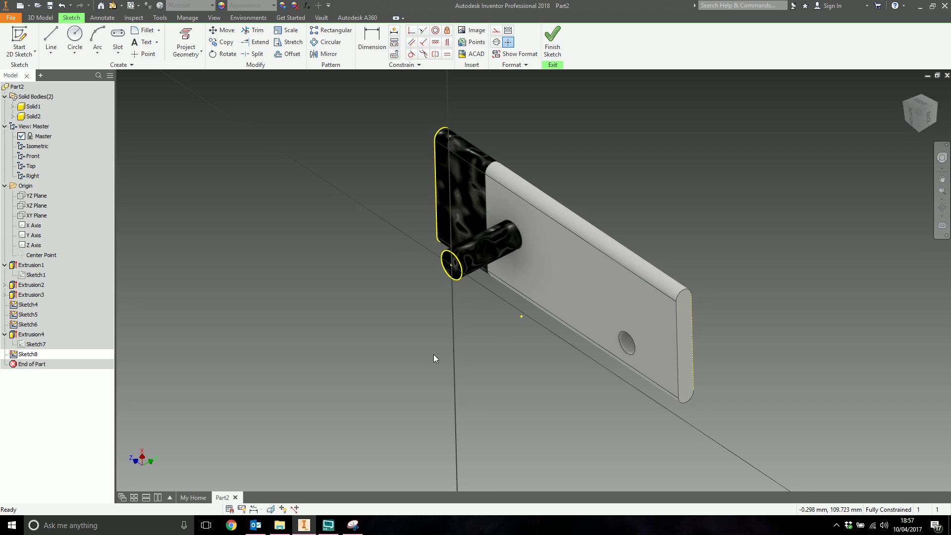
click(449, 267)
scroll(448, 259, up, 2)
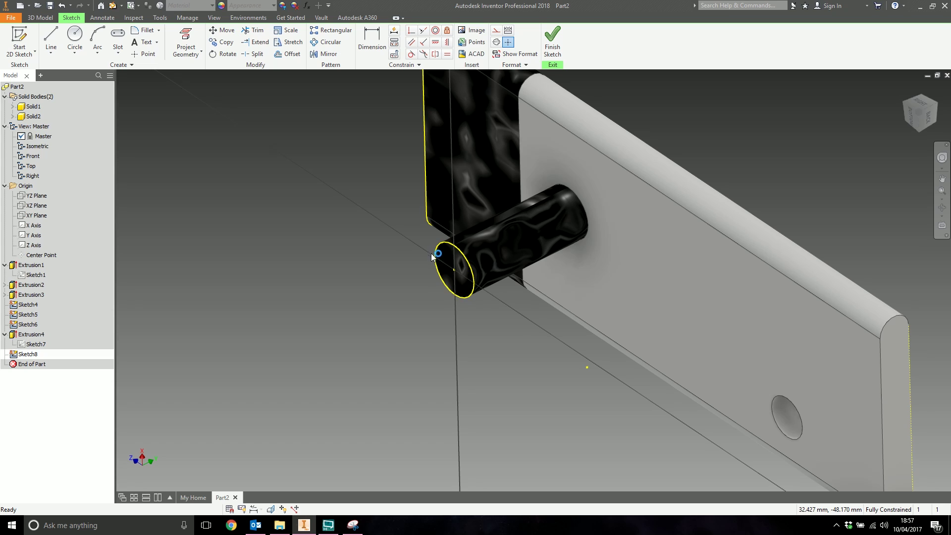
right_click(442, 283)
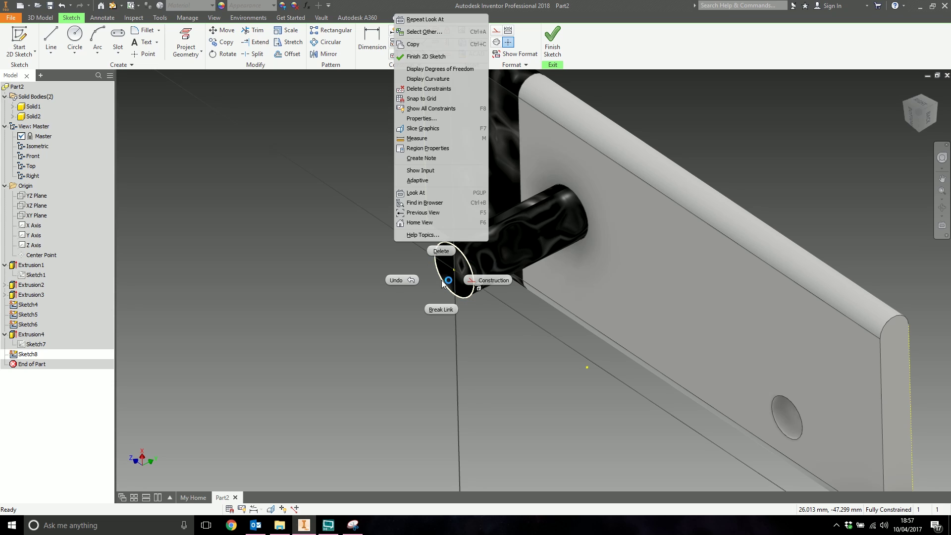
Break the end circle's link to the pin edge and resize it
click(434, 311)
mouse_move(437, 268)
mouse_down()
mouse_move(401, 275)
mouse_move(418, 296)
mouse_up()
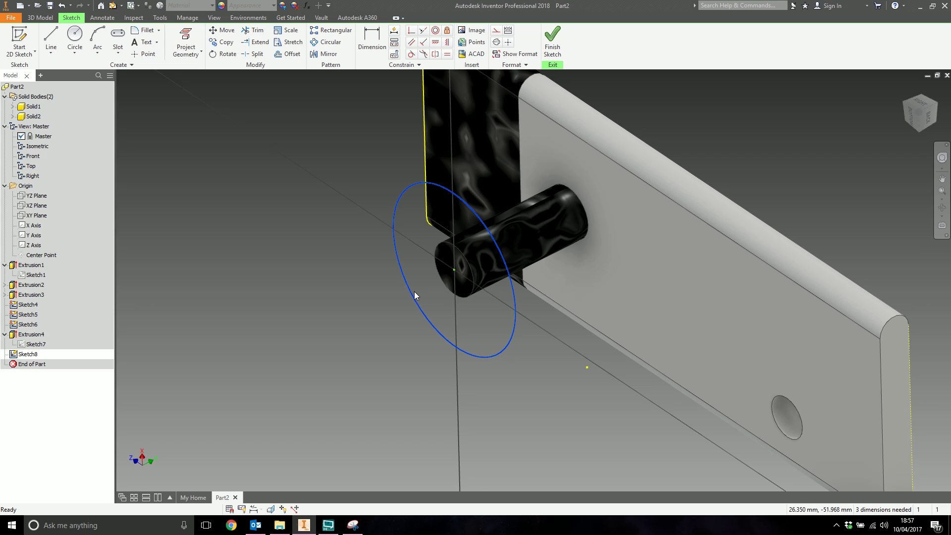
mouse_move(424, 303)
mouse_down()
mouse_move(436, 298)
mouse_move(448, 309)
mouse_move(410, 288)
mouse_up()
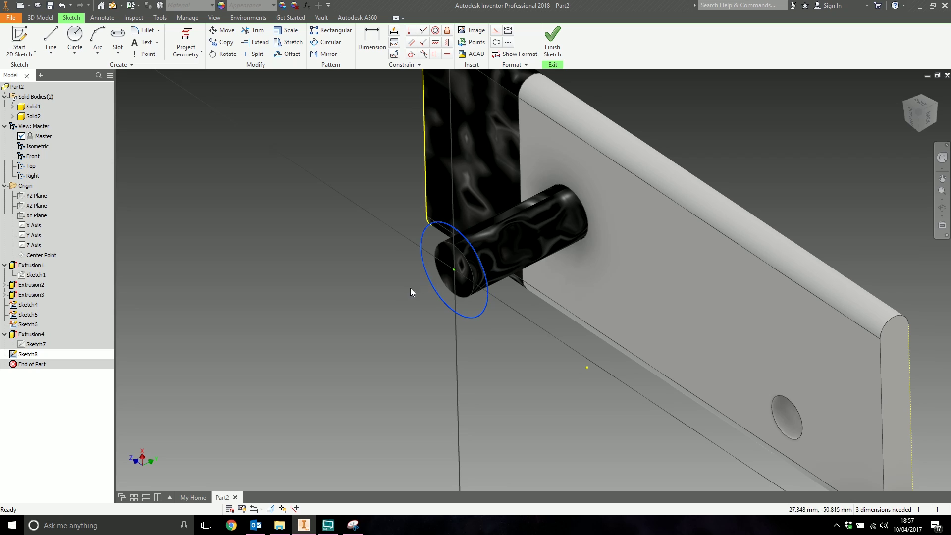
Dimension the pin's end circle to 10 mm and orbit to view the pin end
key(d)
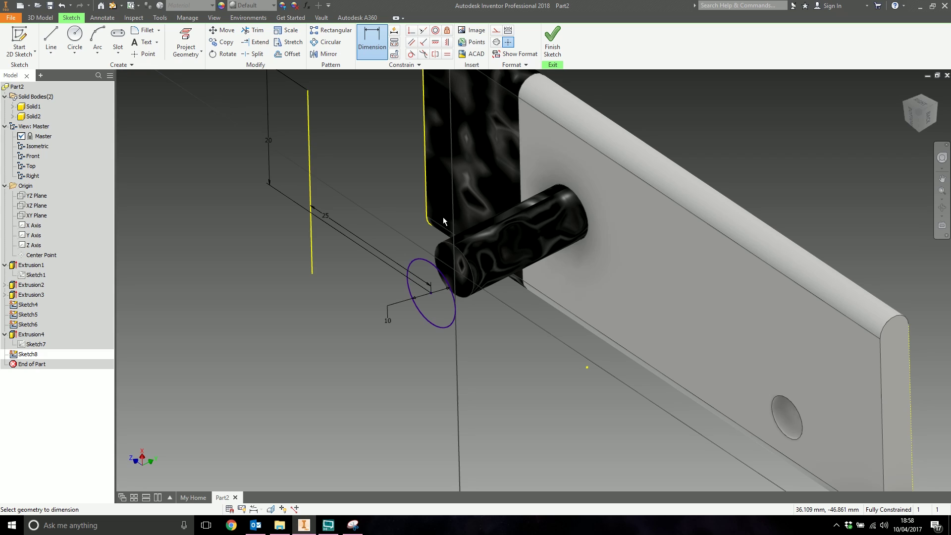
middle_drag(478, 212, 389, 164)
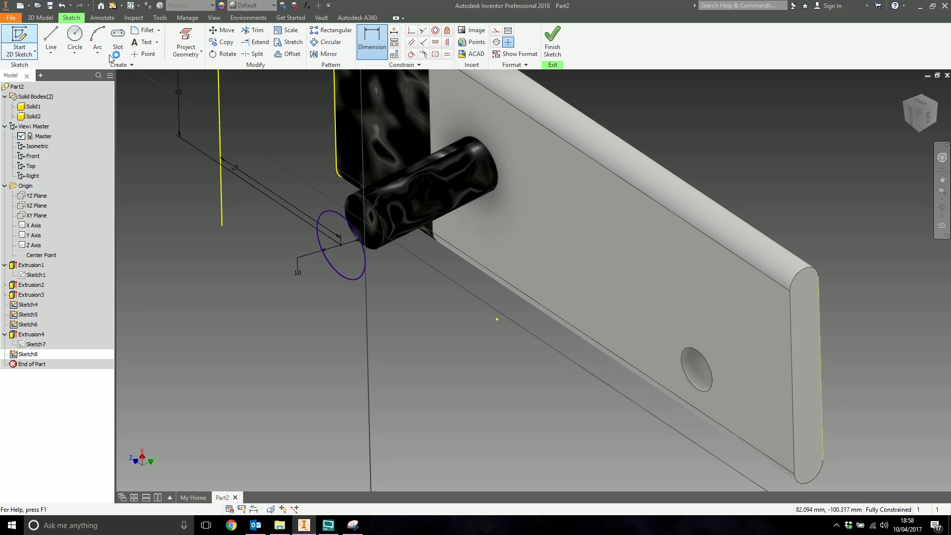
mouse_move(634, 259)
shift+middle_down()
mouse_move(431, 223)
mouse_move(431, 193)
mouse_move(261, 159)
shift+middle_up()
shift+middle_drag(507, 225, 650, 221)
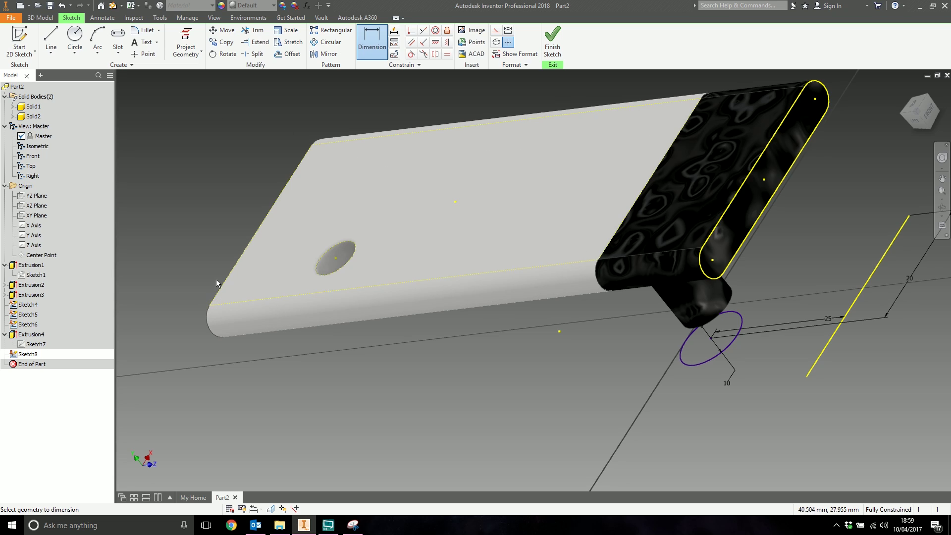
Finish Sketch8 and start a new sketch on the slab's flat face
key(ctrl+Return)
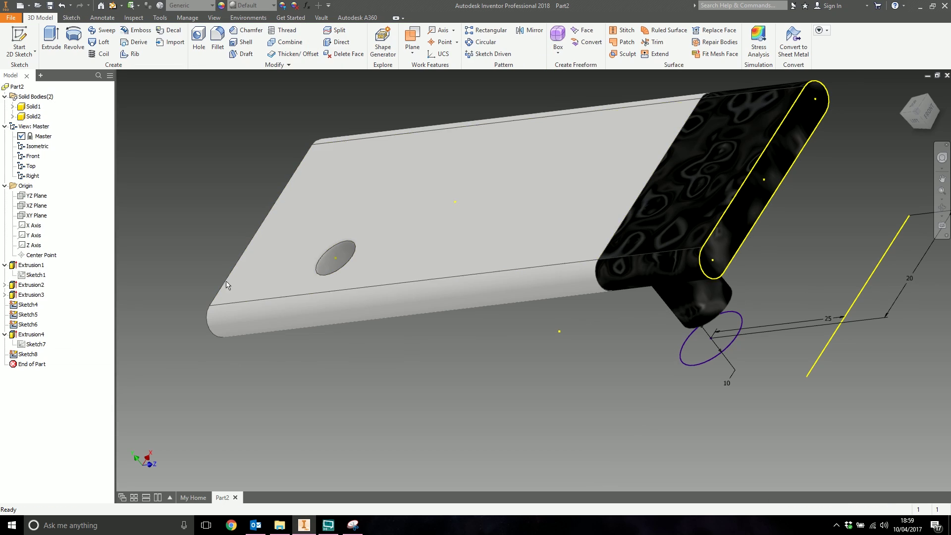
click(226, 285)
key(s)
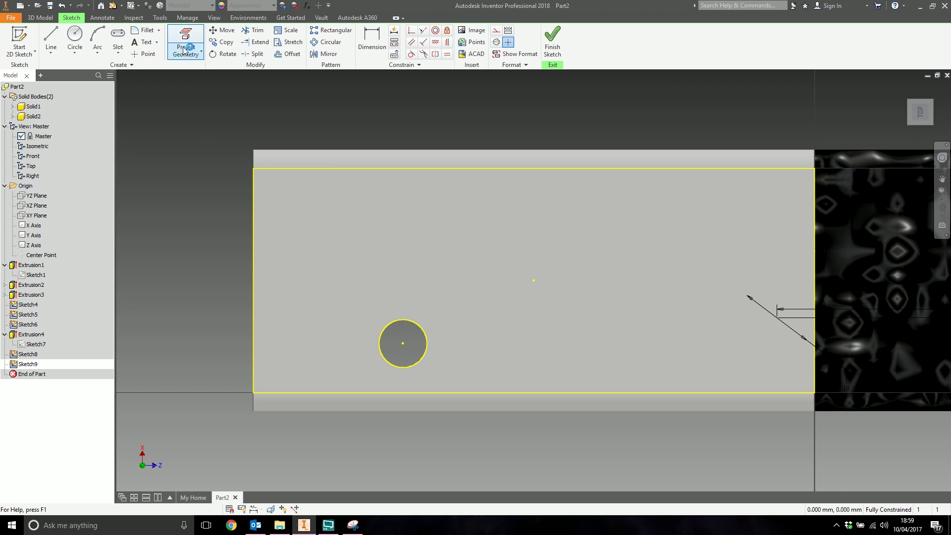
Zoom in on the slab's corner with the Line tool active, then cancel it
click(51, 42)
scroll(252, 397, down, 3)
scroll(256, 406, down, 5)
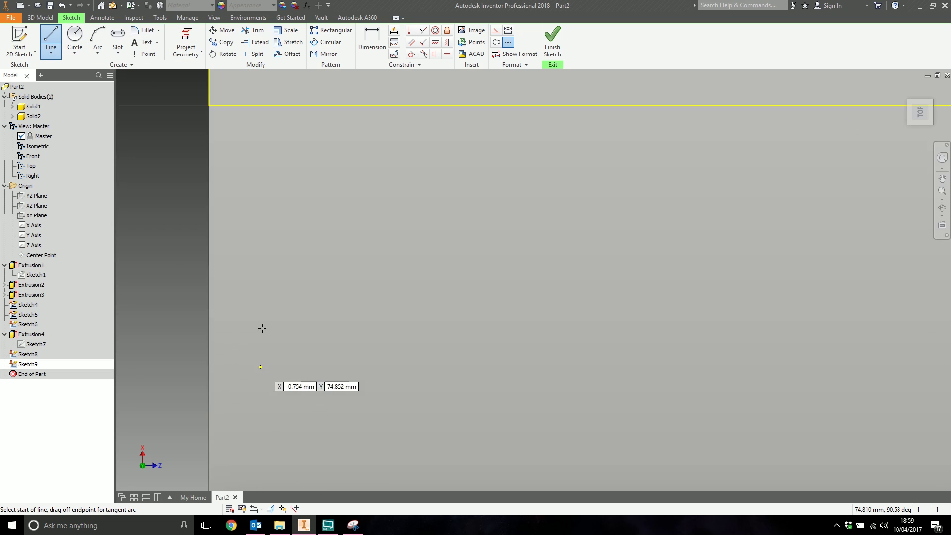
scroll(240, 302, down, 3)
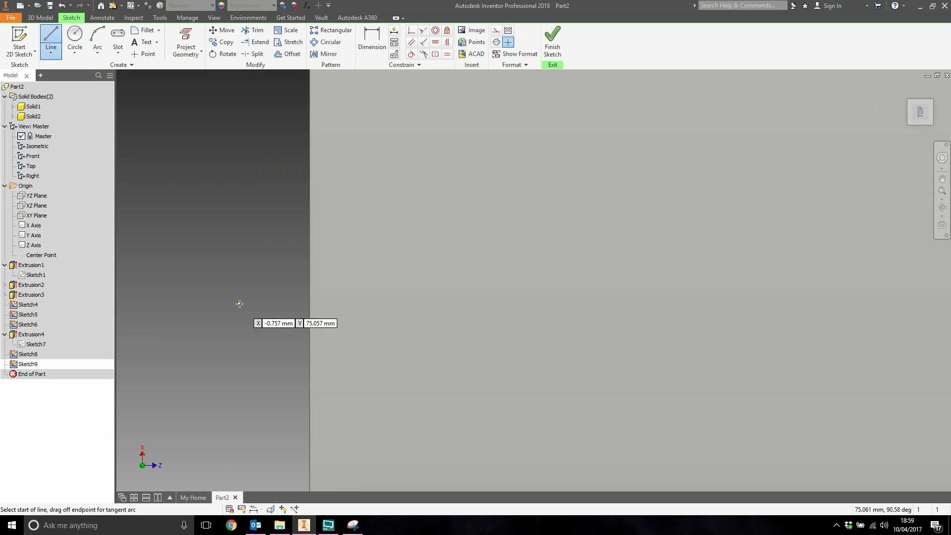
mouse_move(239, 302)
middle_down()
mouse_move(510, 297)
mouse_move(450, 268)
middle_up()
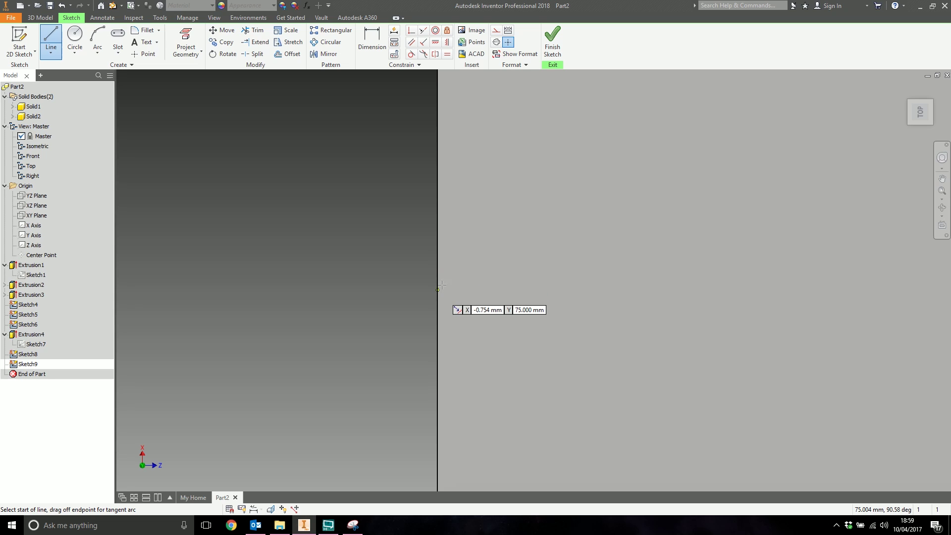
scroll(399, 269, up, 3)
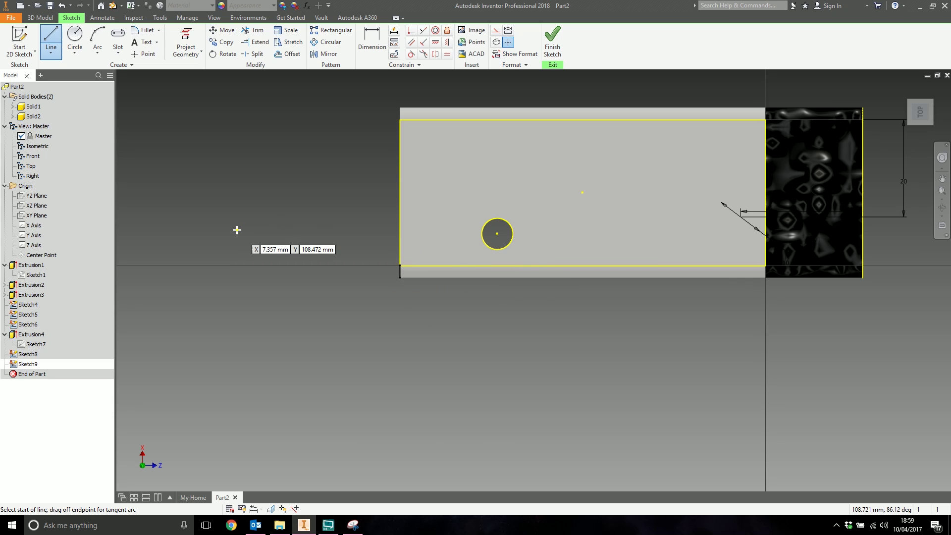
key(Escape)
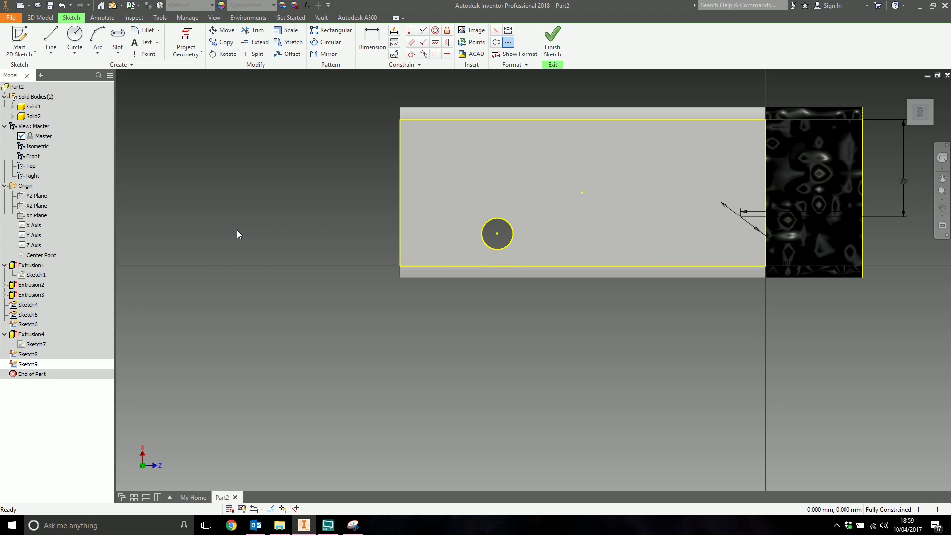